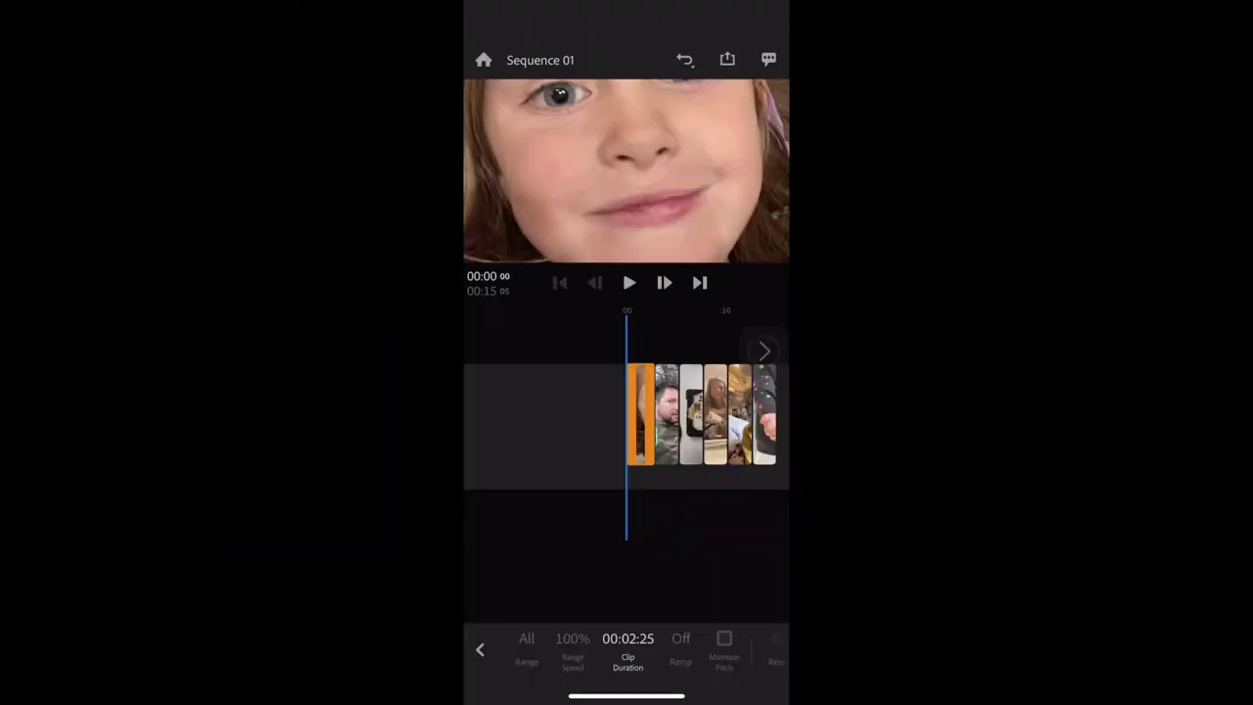
Preview the slideshow by scrubbing and playing it, pausing on the kids photo.
mouse_move(685, 414)
left_mouse_down()
mouse_move(589, 414)
mouse_move(708, 414)
left_mouse_up()
left_click_drag(607, 414, 650, 414)
mouse_move(705, 411)
left_mouse_down()
mouse_move(674, 411)
mouse_move(705, 411)
left_mouse_up()
left_click(630, 281)
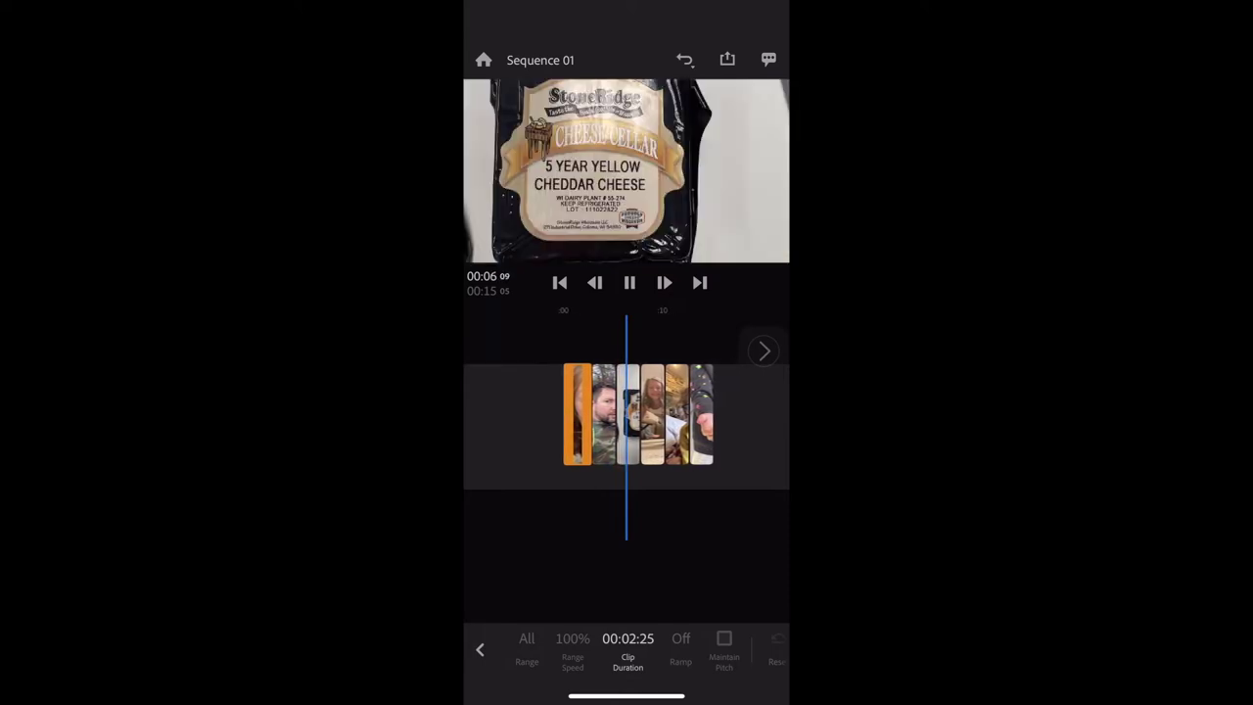
left_click(630, 282)
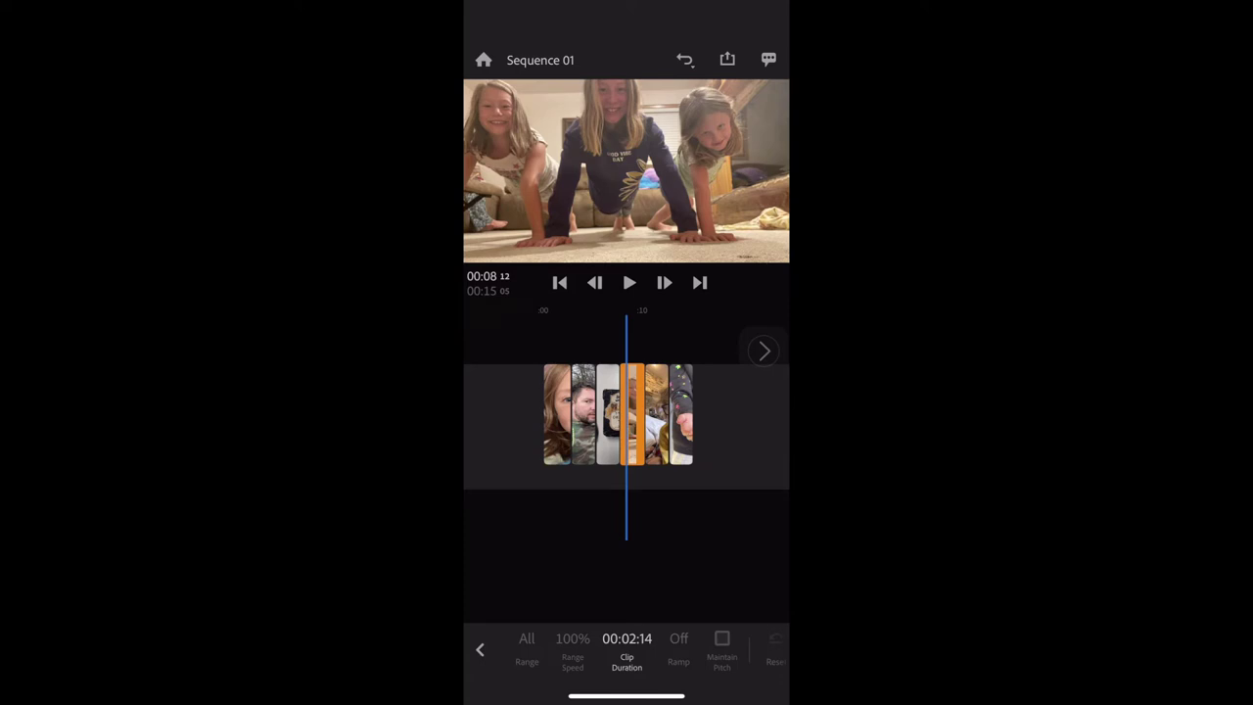
Check the opening girl clip's 00:16:13 duration in Speed, then scrub to the kids clip.
left_click(556, 413)
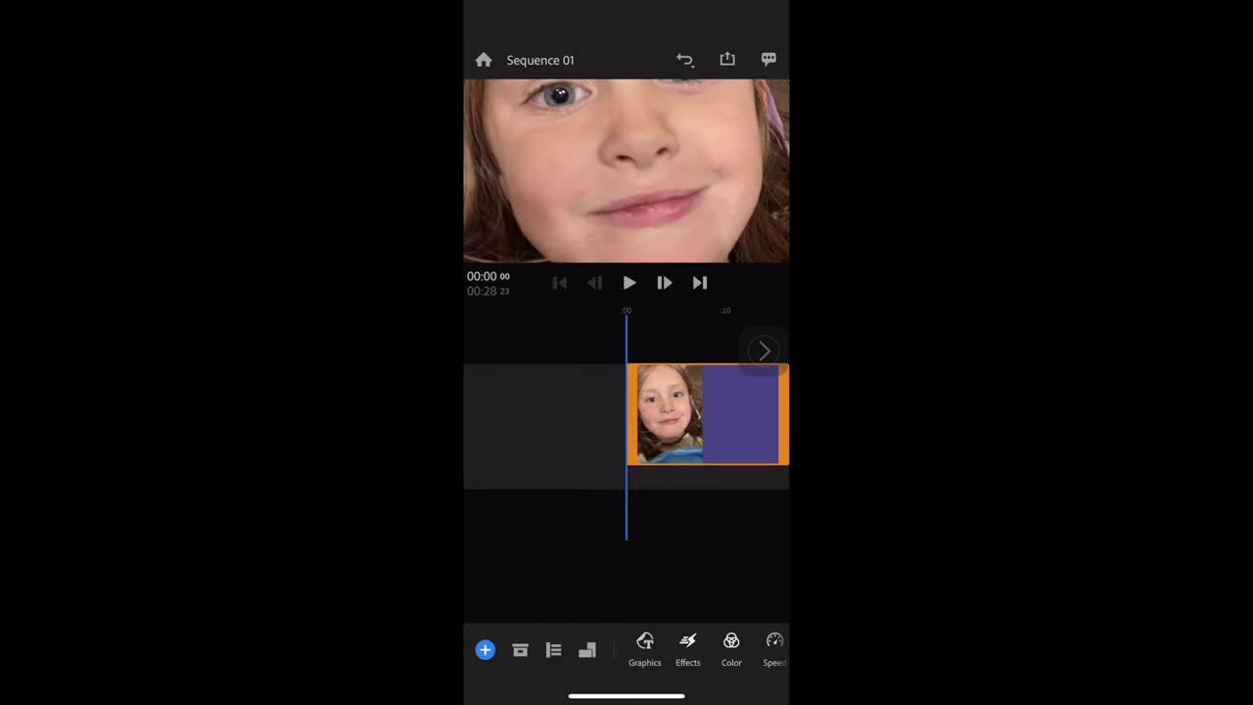
left_click(629, 282)
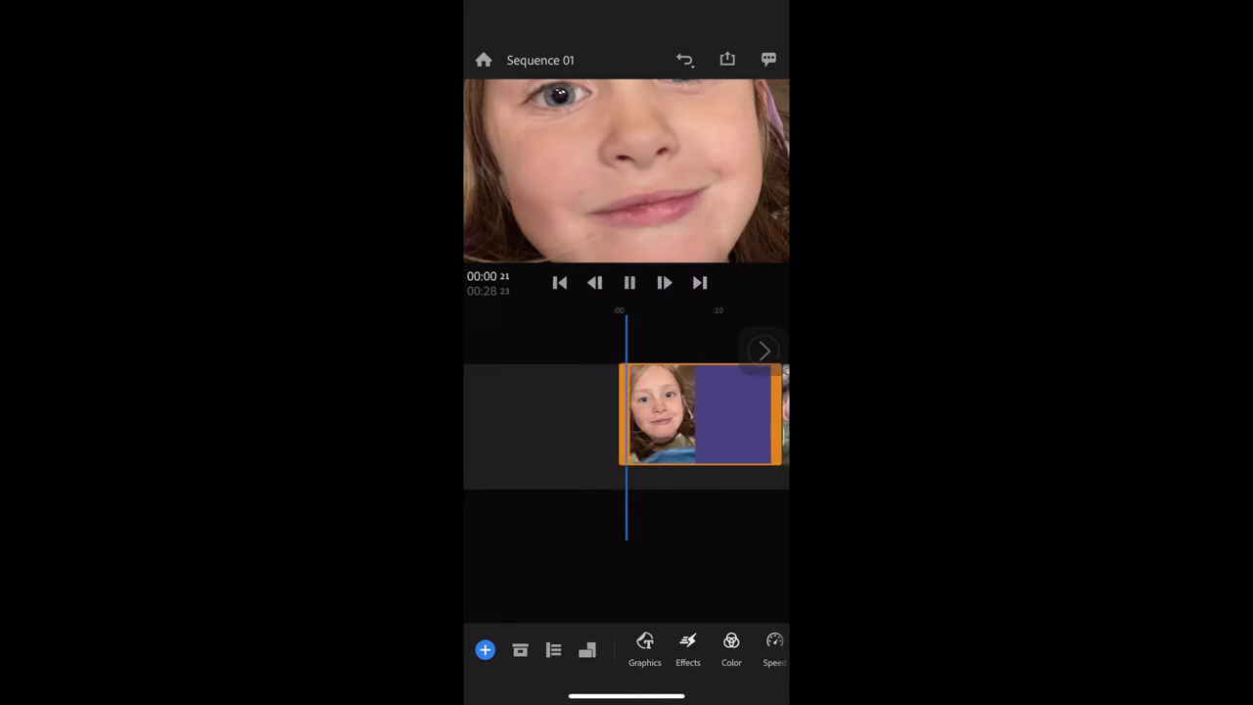
left_click(629, 282)
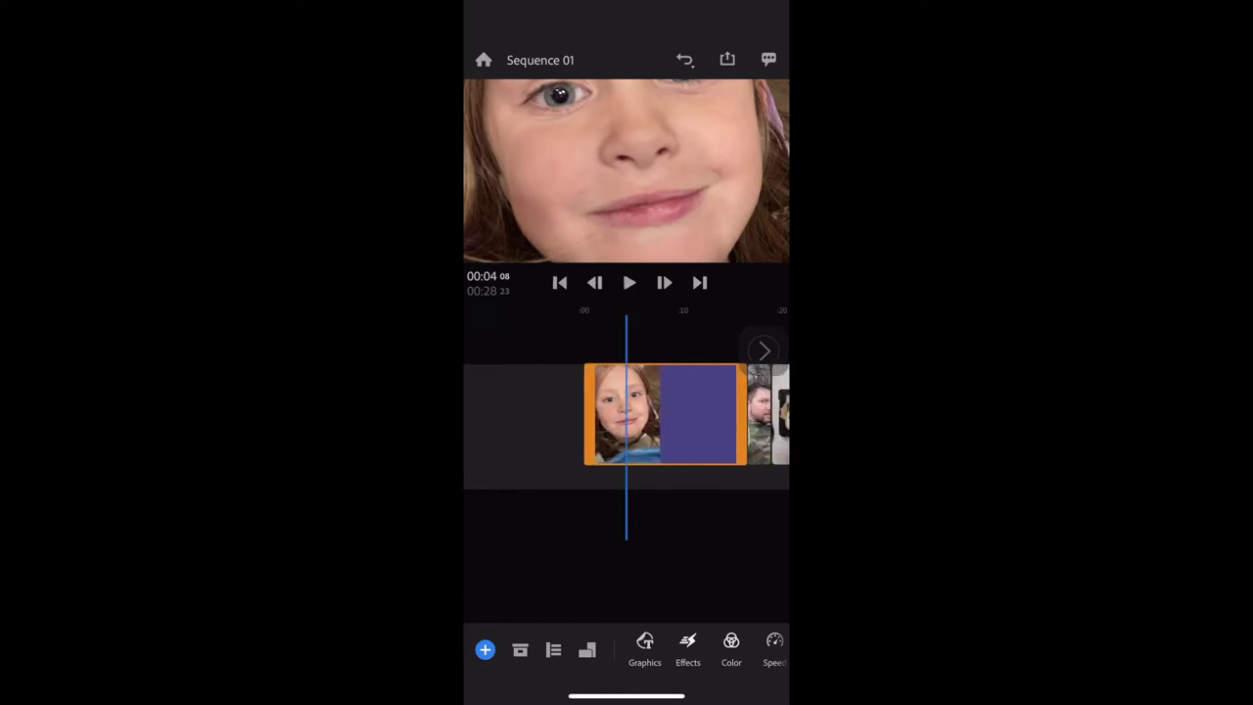
left_click(774, 648)
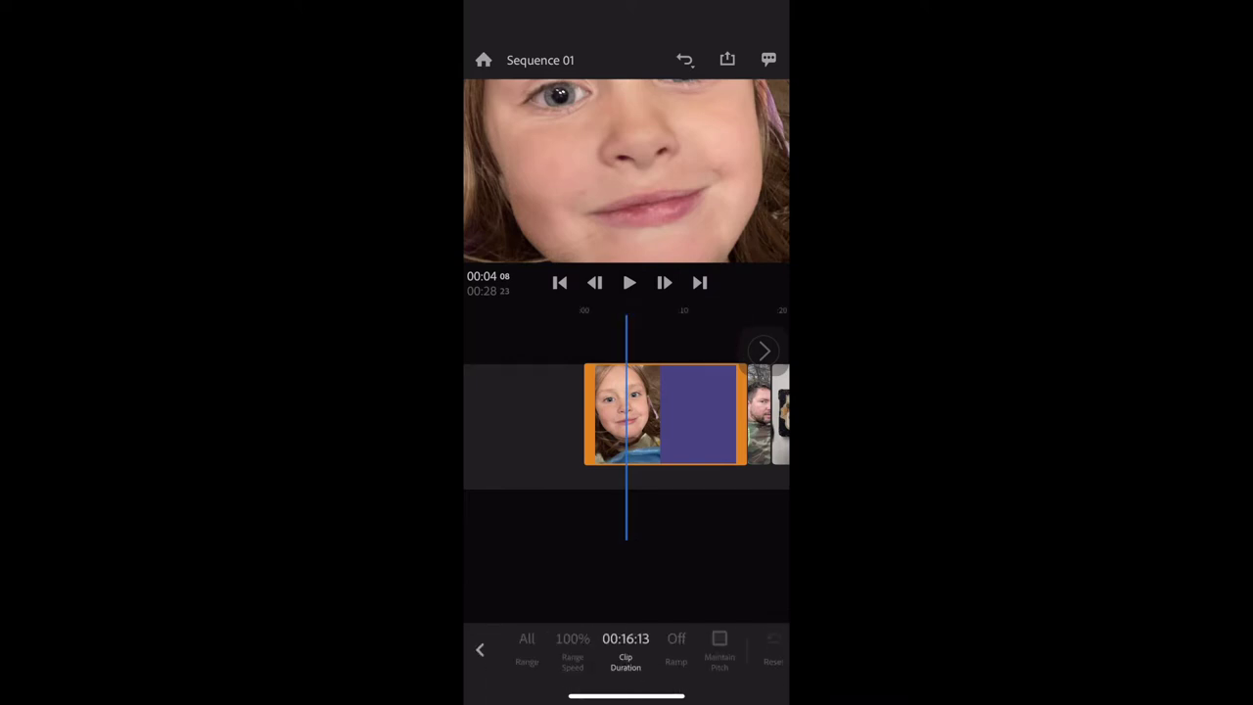
left_click_drag(685, 411, 542, 412)
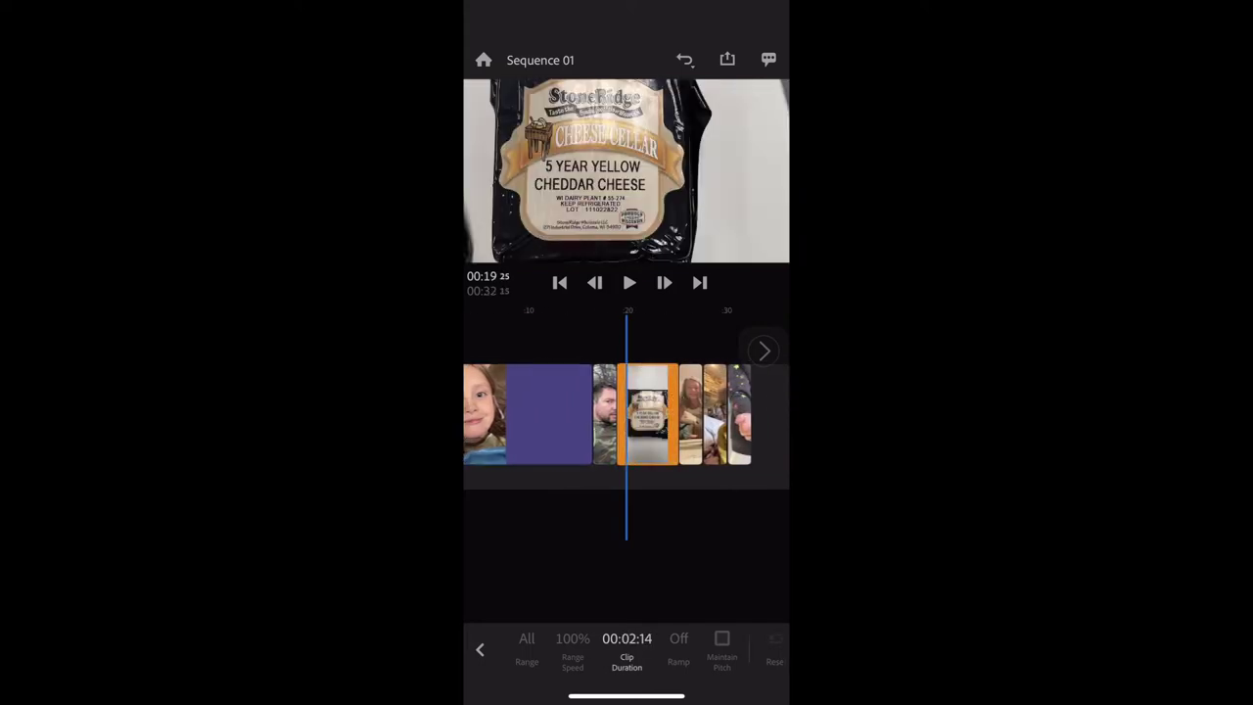
mouse_move(685, 411)
left_mouse_down()
mouse_move(612, 411)
mouse_move(685, 411)
mouse_move(622, 411)
left_mouse_up()
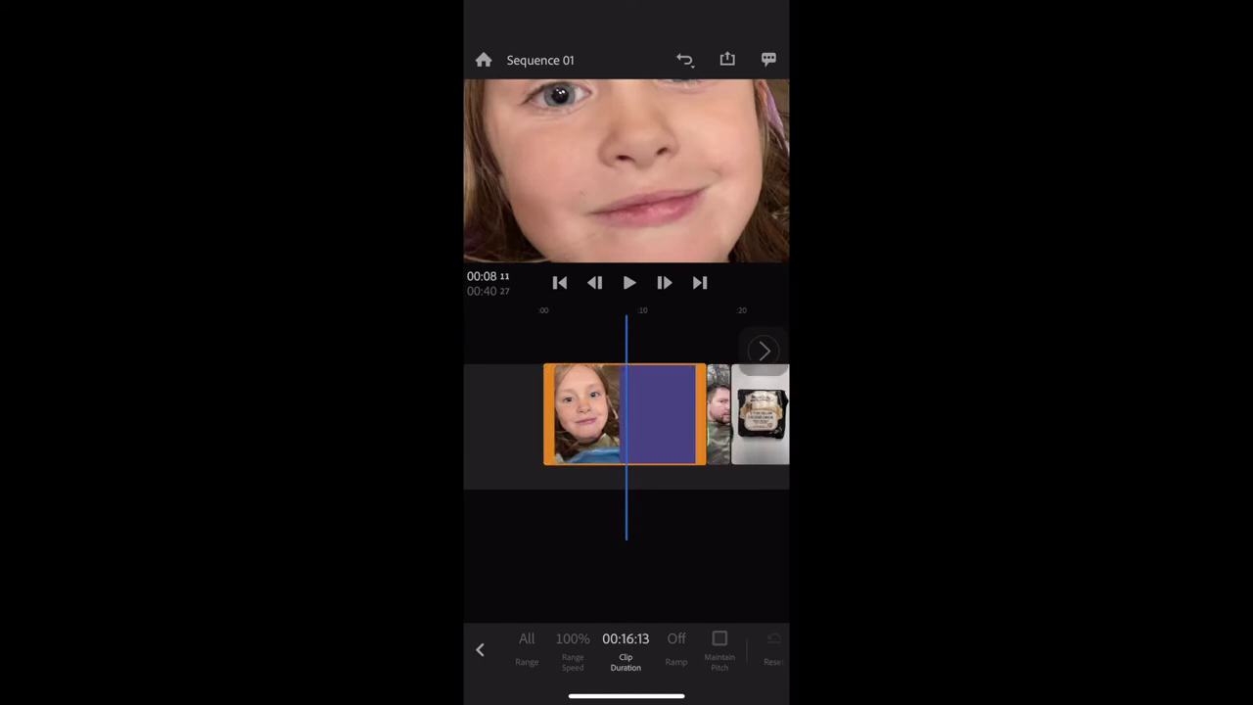
left_click(480, 648)
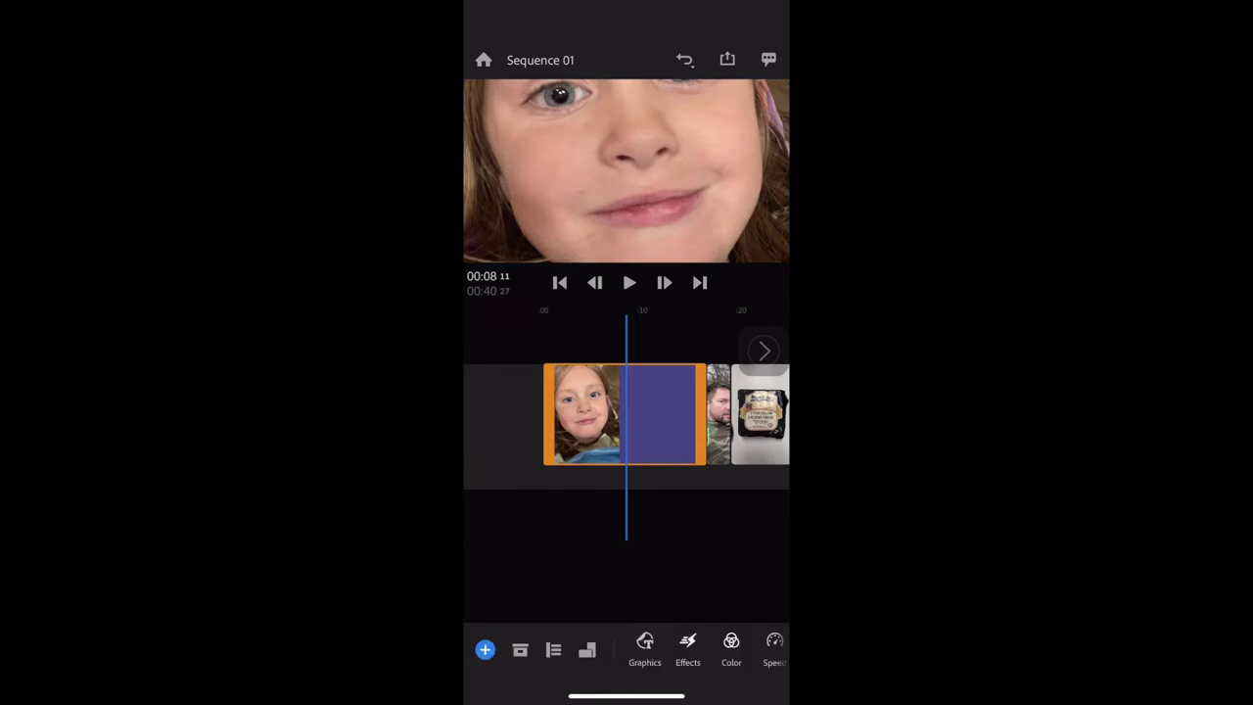
left_click(625, 413)
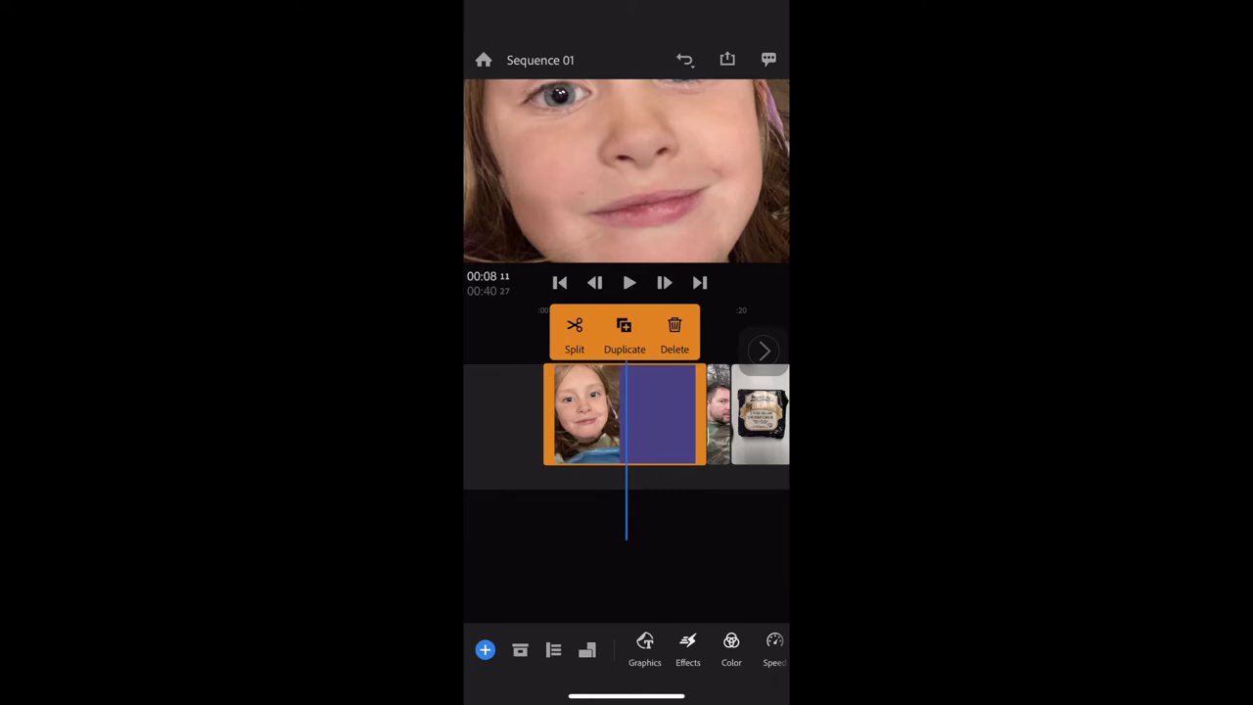
left_click_drag(685, 651, 598, 651)
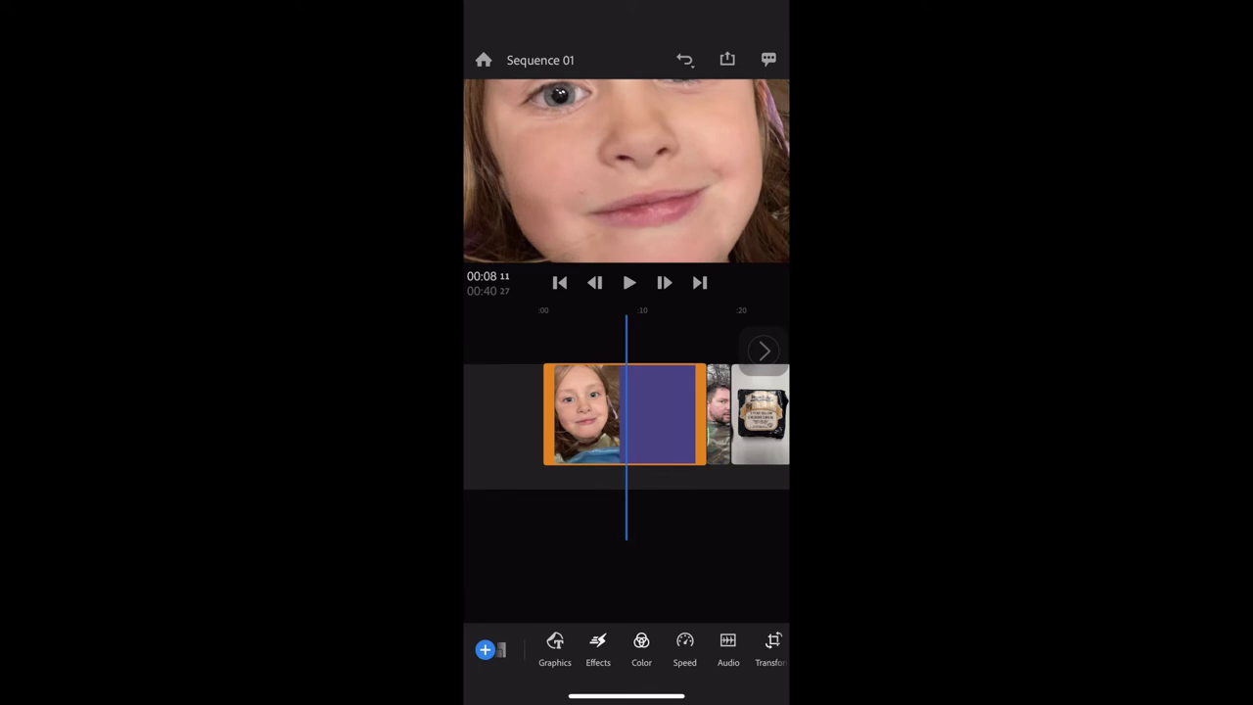
left_click_drag(685, 651, 626, 651)
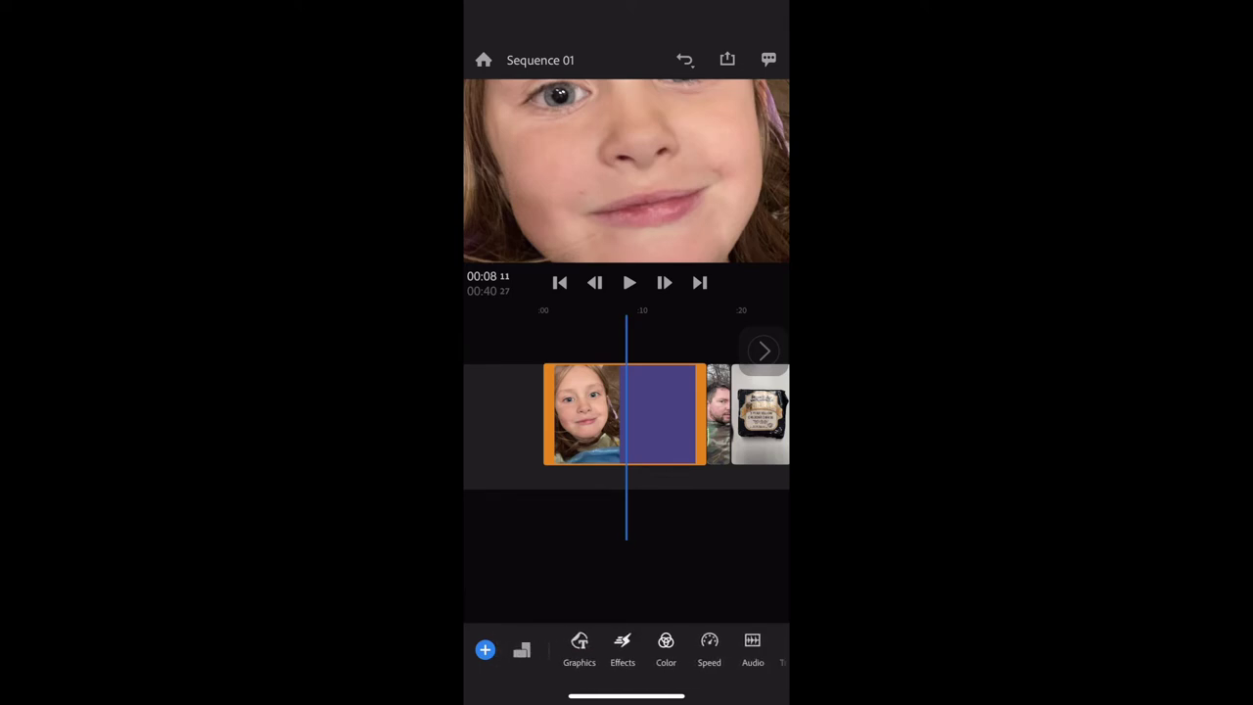
scroll(626, 651, "right", 2)
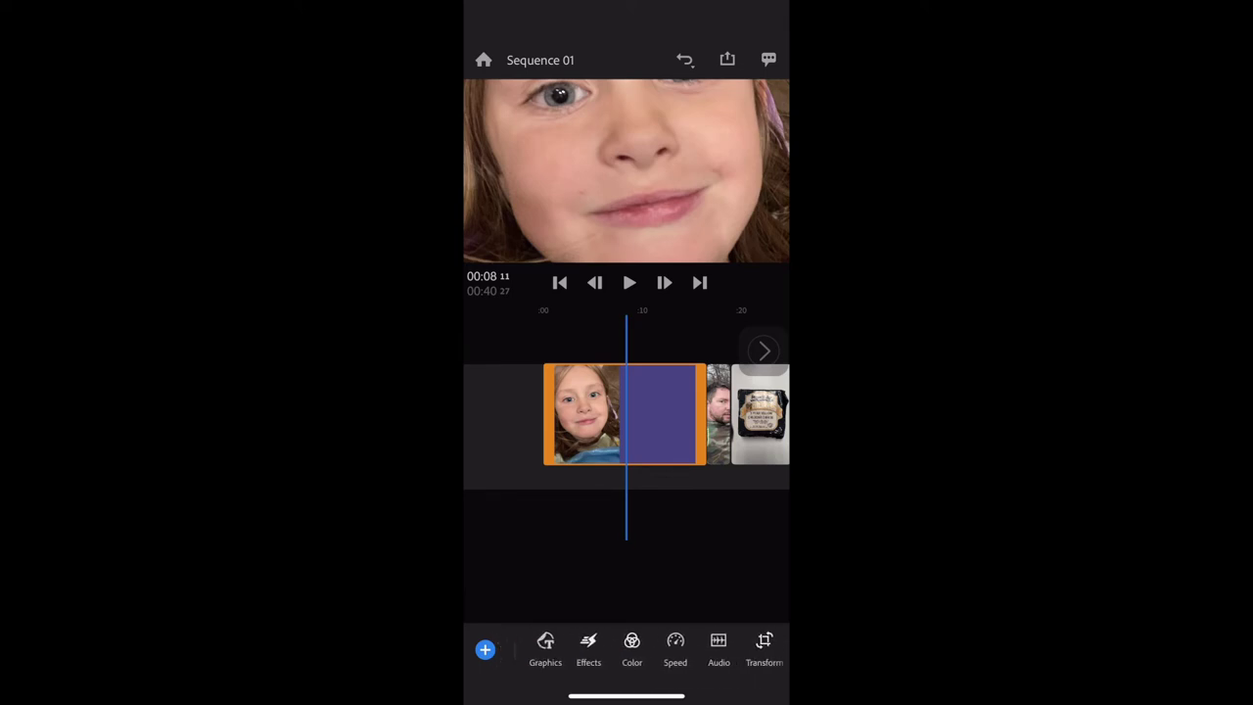
scroll(626, 650, "right", 2)
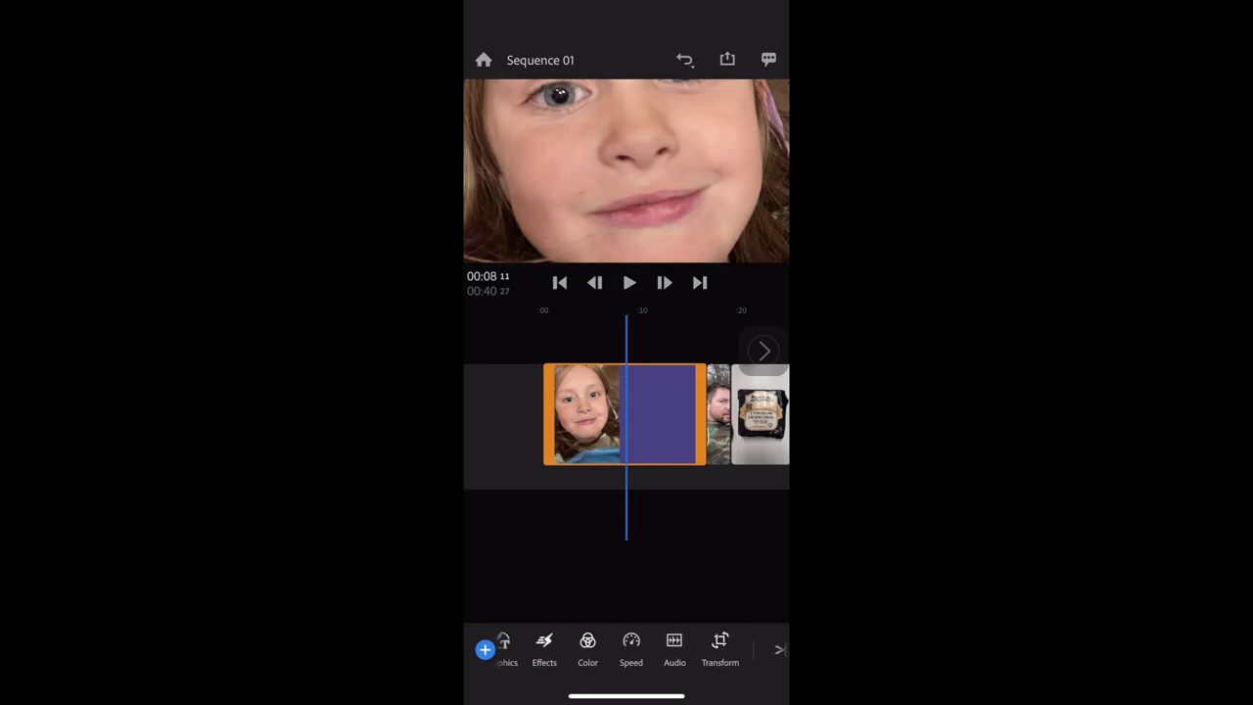
left_click(630, 646)
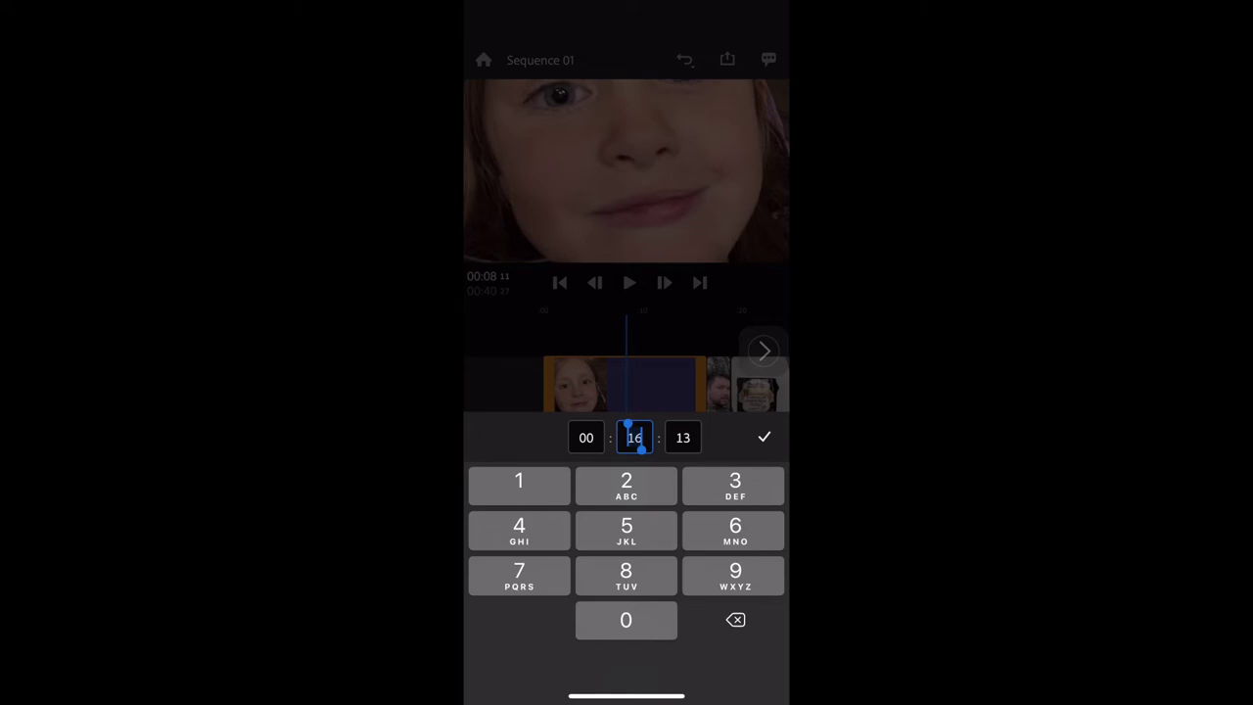
Enter 00:05:00 as the opening girl clip's duration and apply it.
type("05")
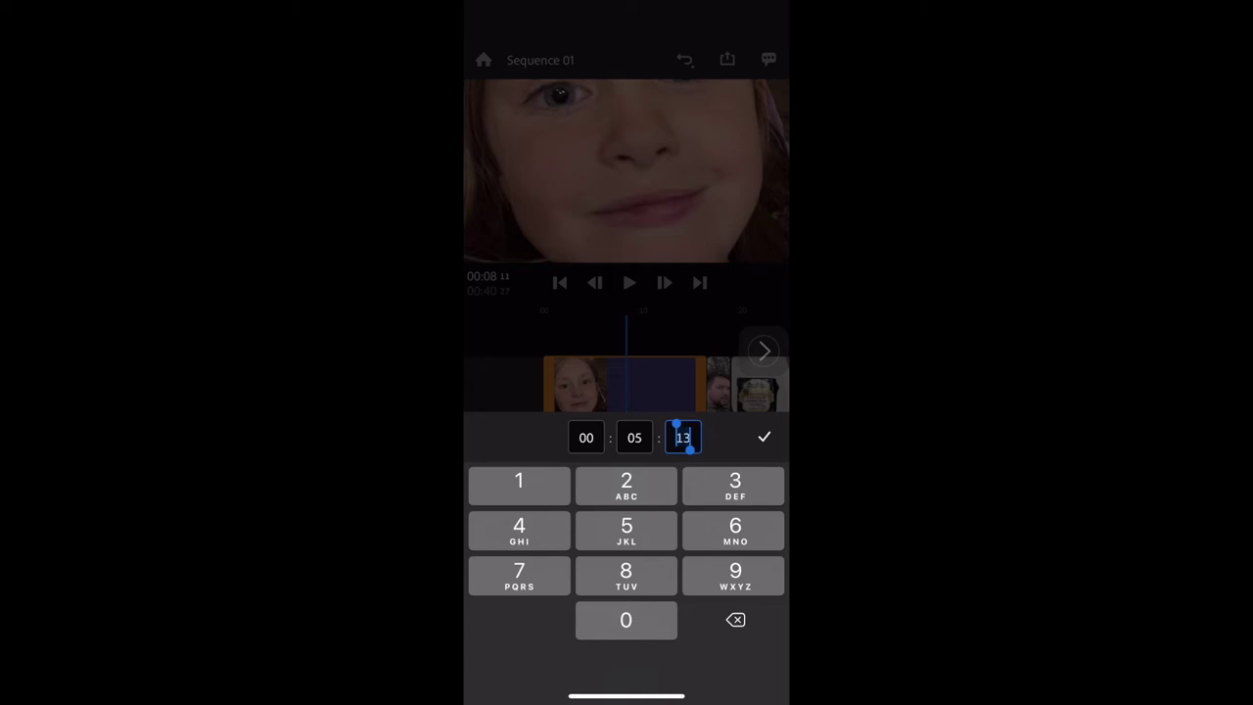
left_click(585, 437)
left_click(634, 437)
left_click(682, 437)
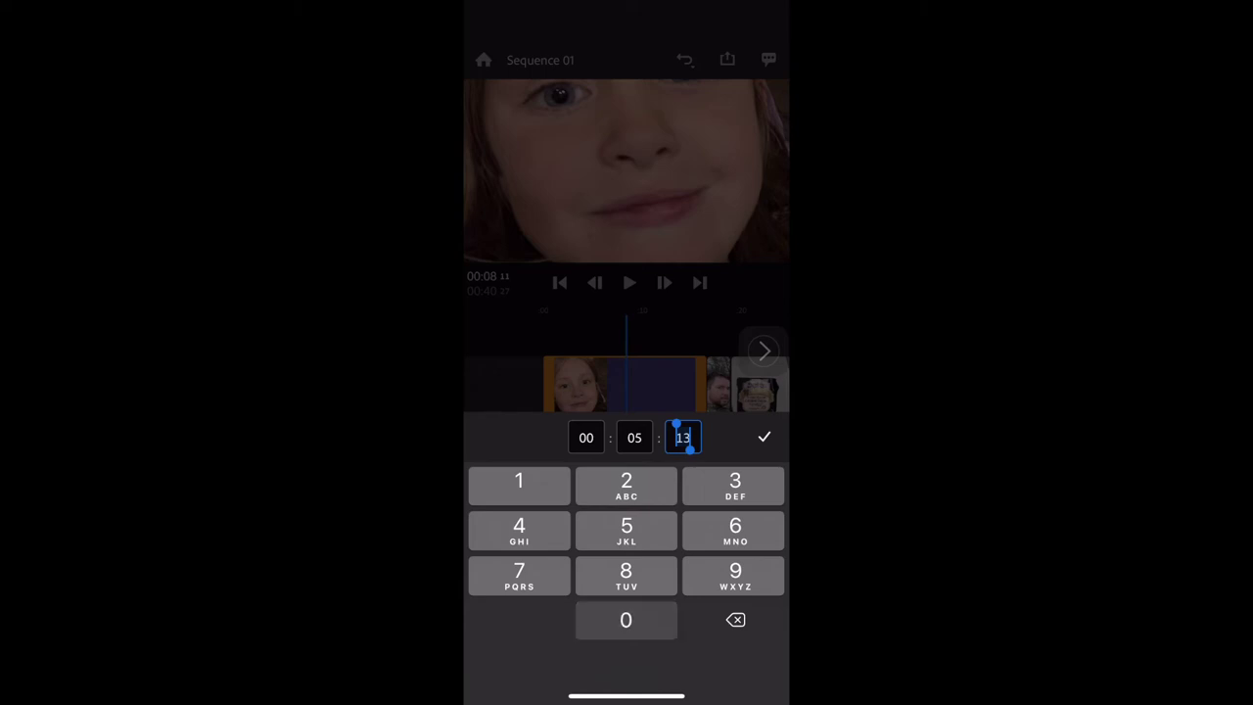
type("00")
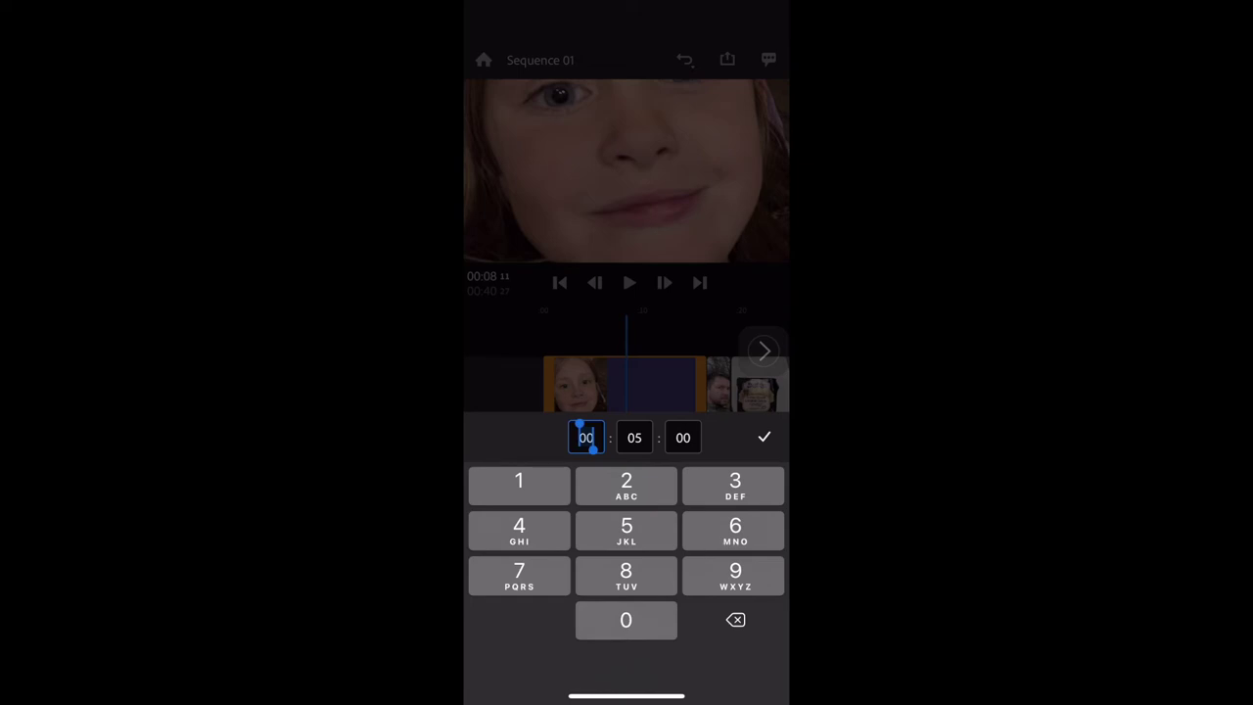
left_click(763, 437)
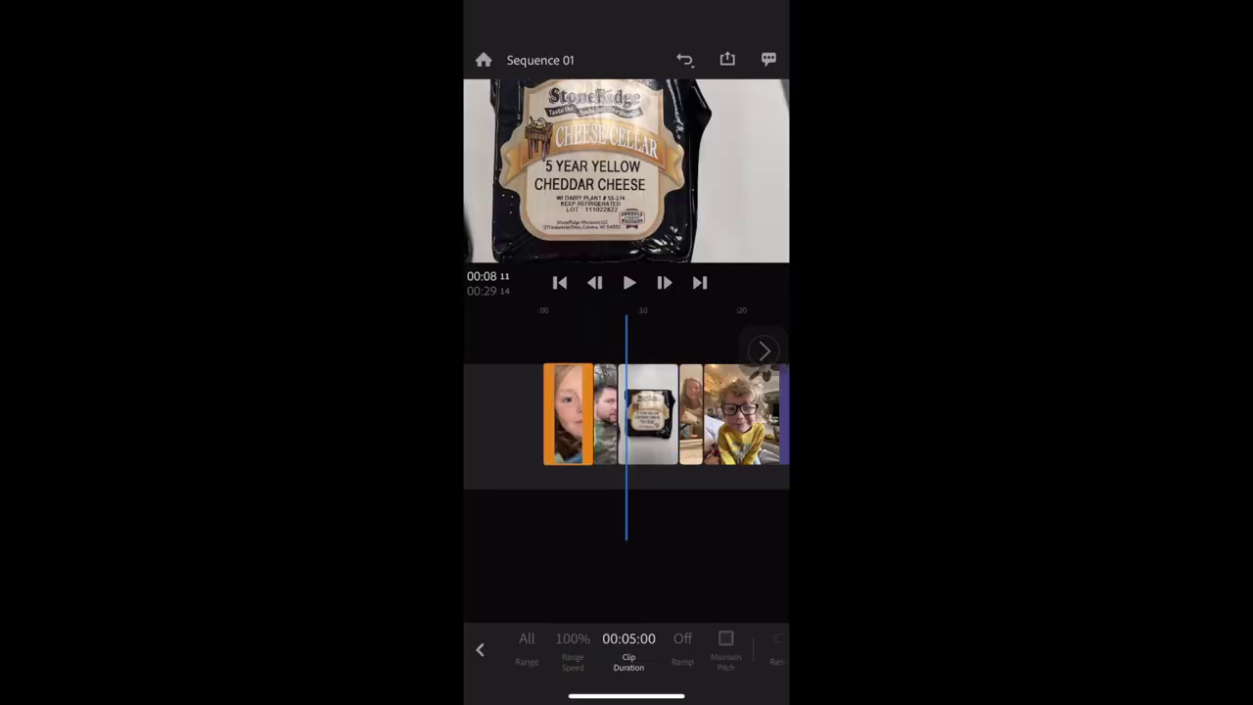
Set the man's clip duration to 00:05:00.
left_click_drag(607, 412, 625, 411)
left_click(626, 646)
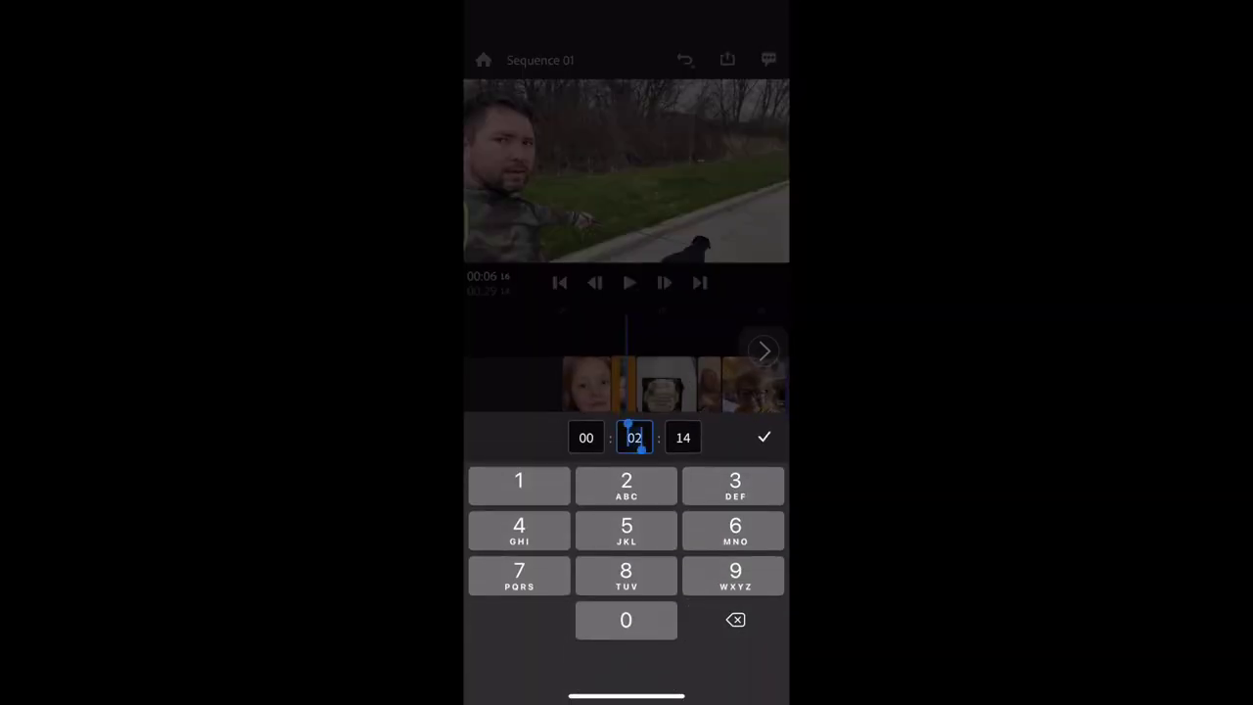
left_click(625, 531)
left_click(683, 437)
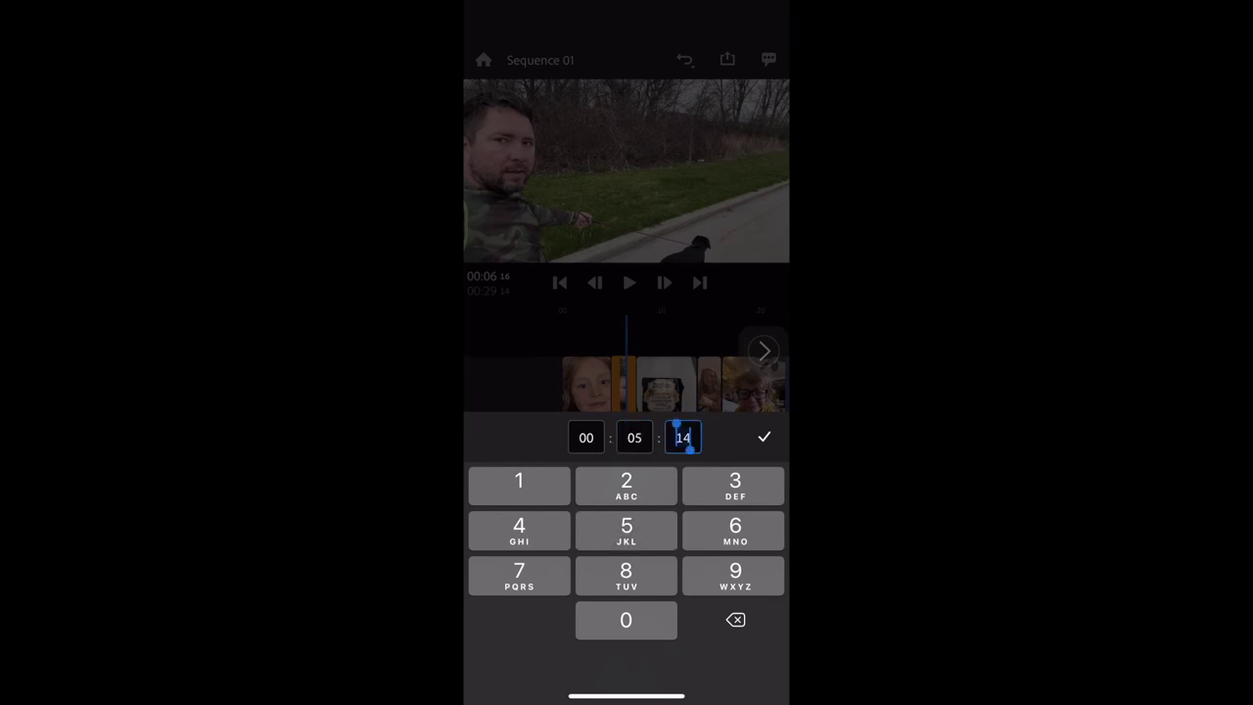
left_click(625, 619)
left_click(764, 437)
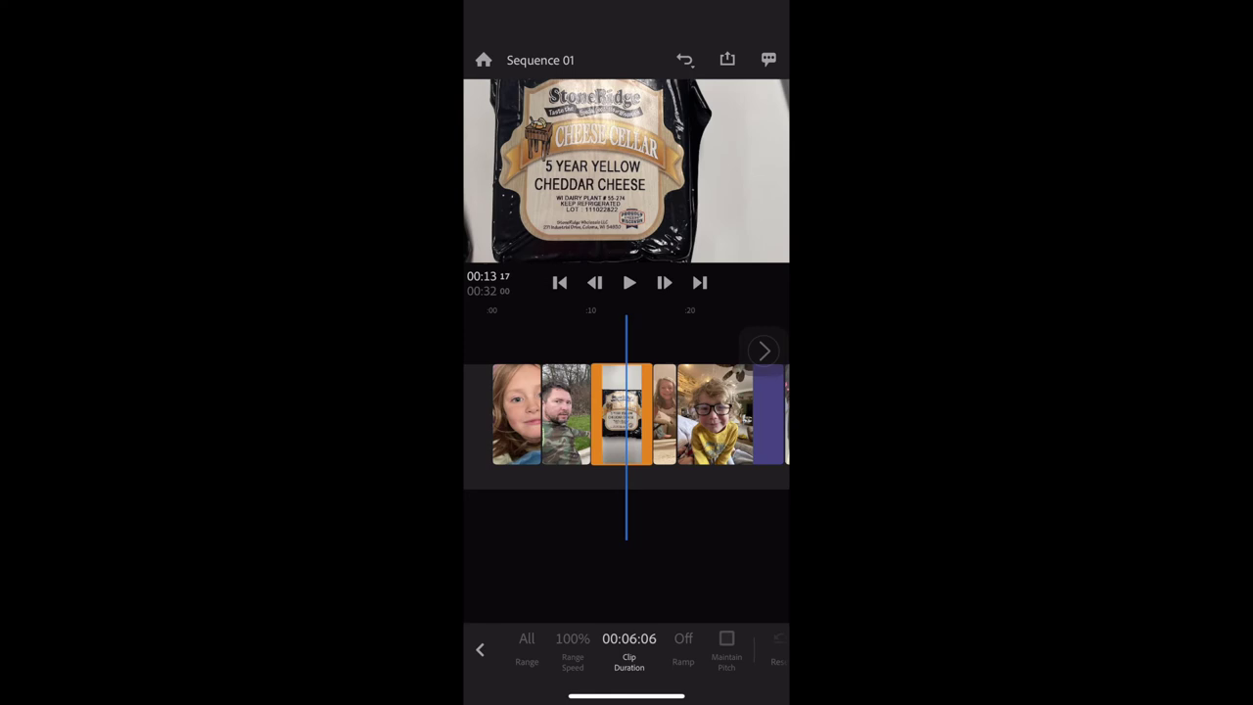
Set the cheese clip duration to 00:05:00.
left_click(629, 638)
left_click(635, 437)
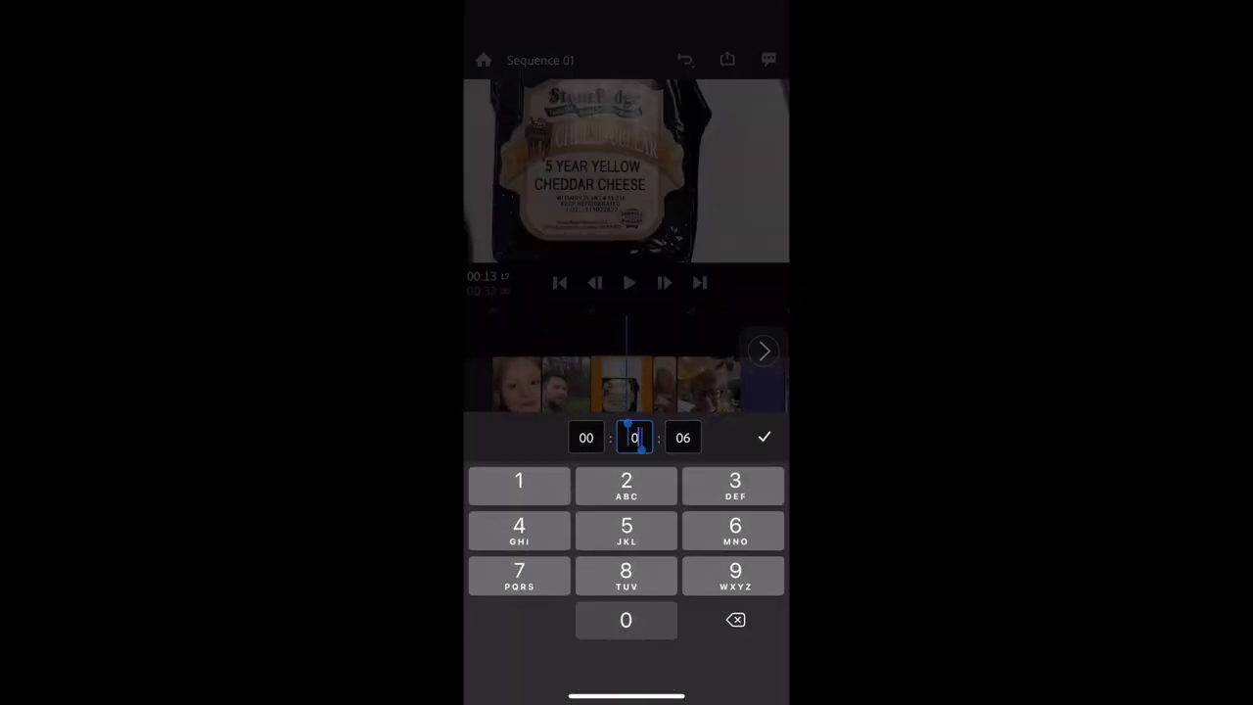
left_click(626, 532)
left_click(627, 620)
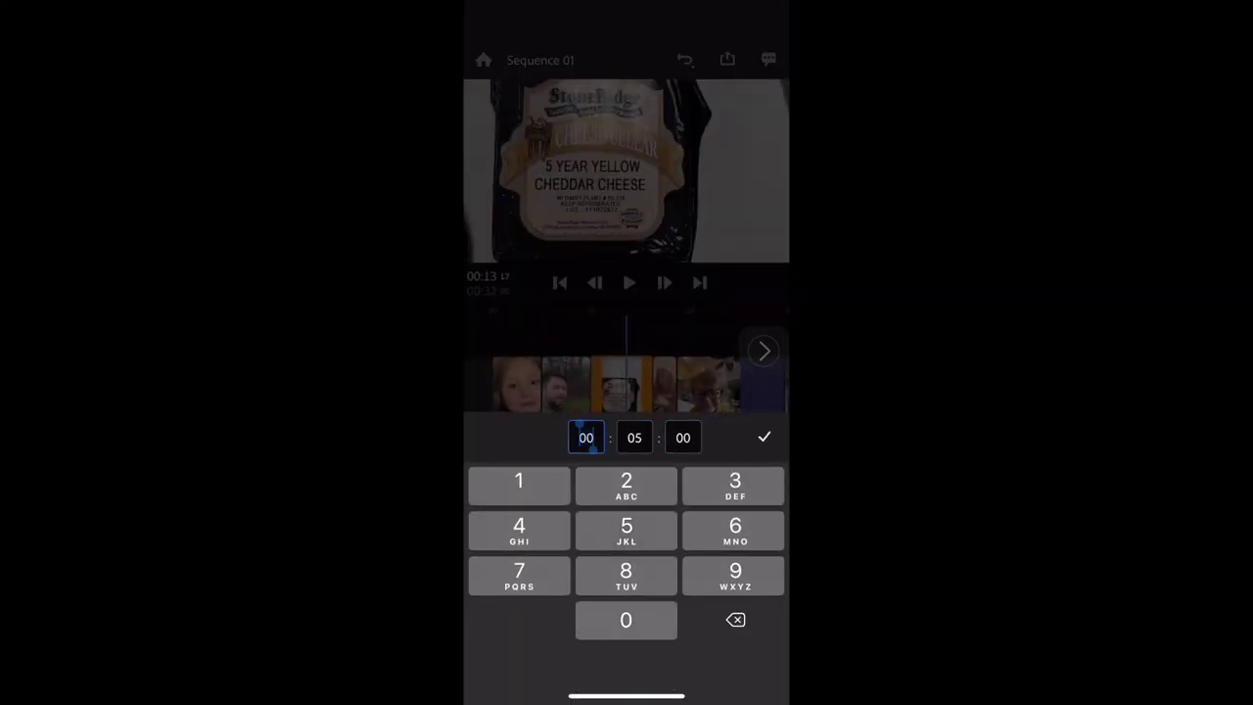
left_click(763, 437)
Set the three-girls clip duration to 00:05:00.
left_click_drag(646, 411, 615, 411)
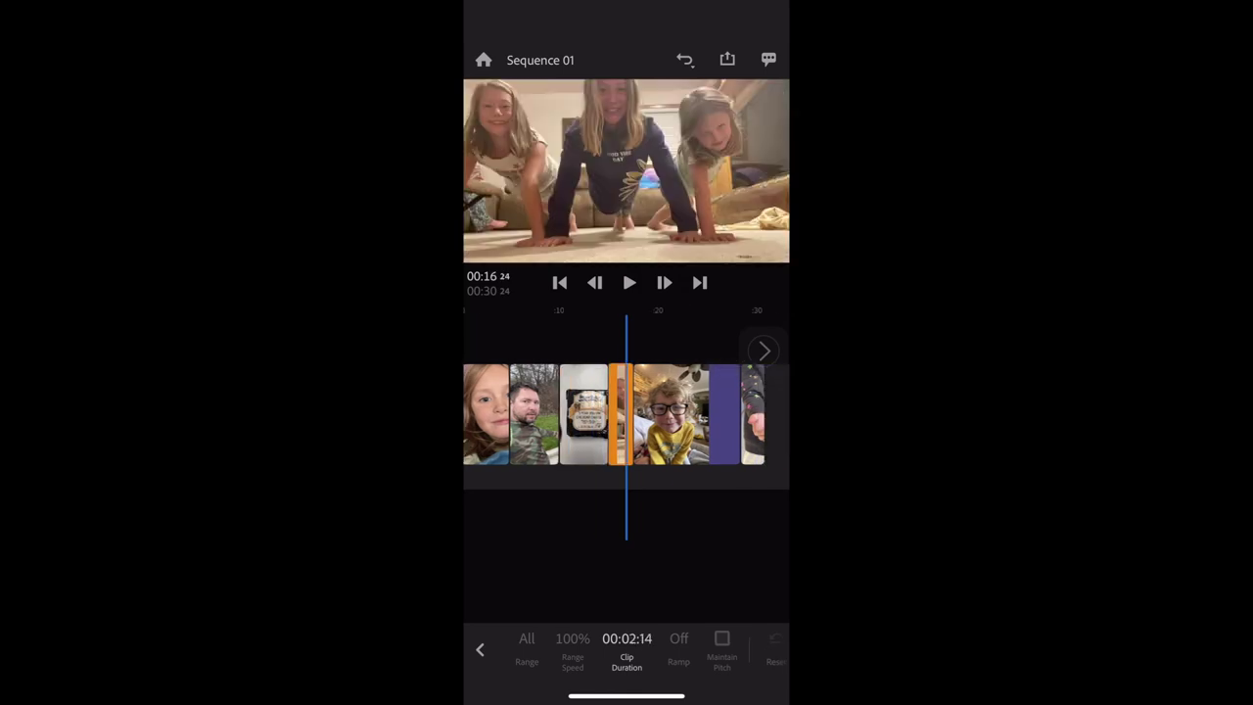
left_click(621, 411)
left_click(627, 639)
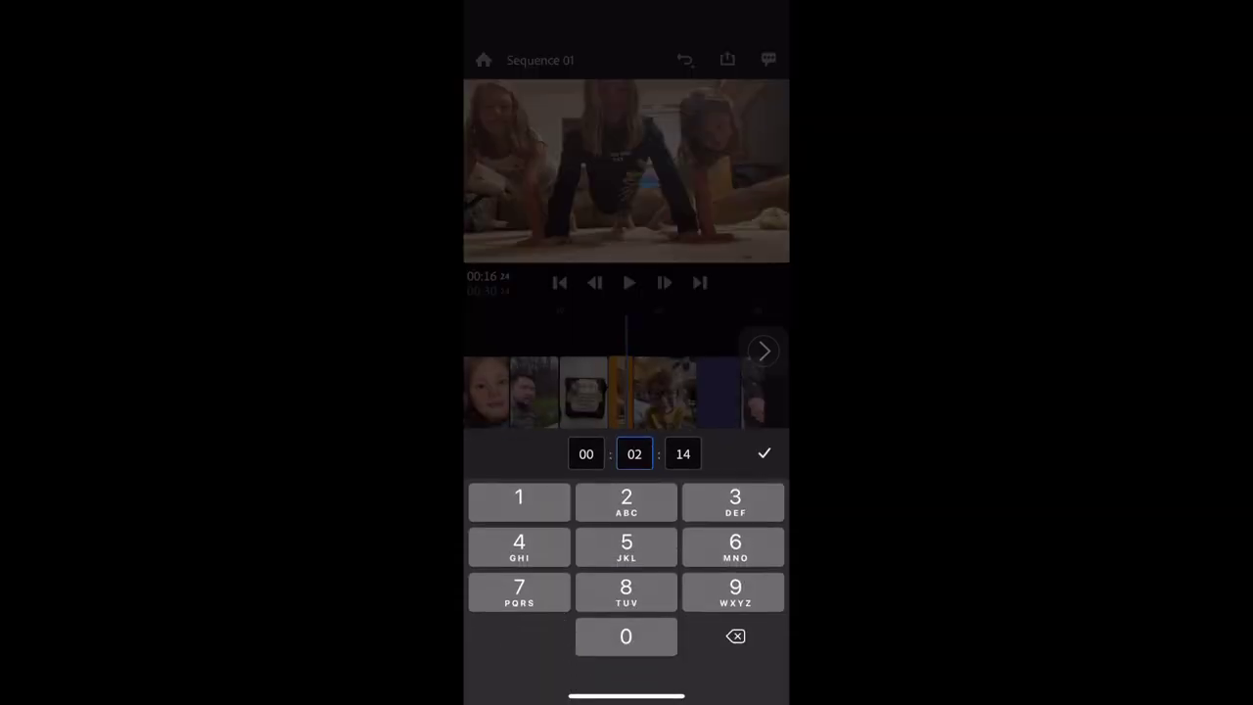
type("05:")
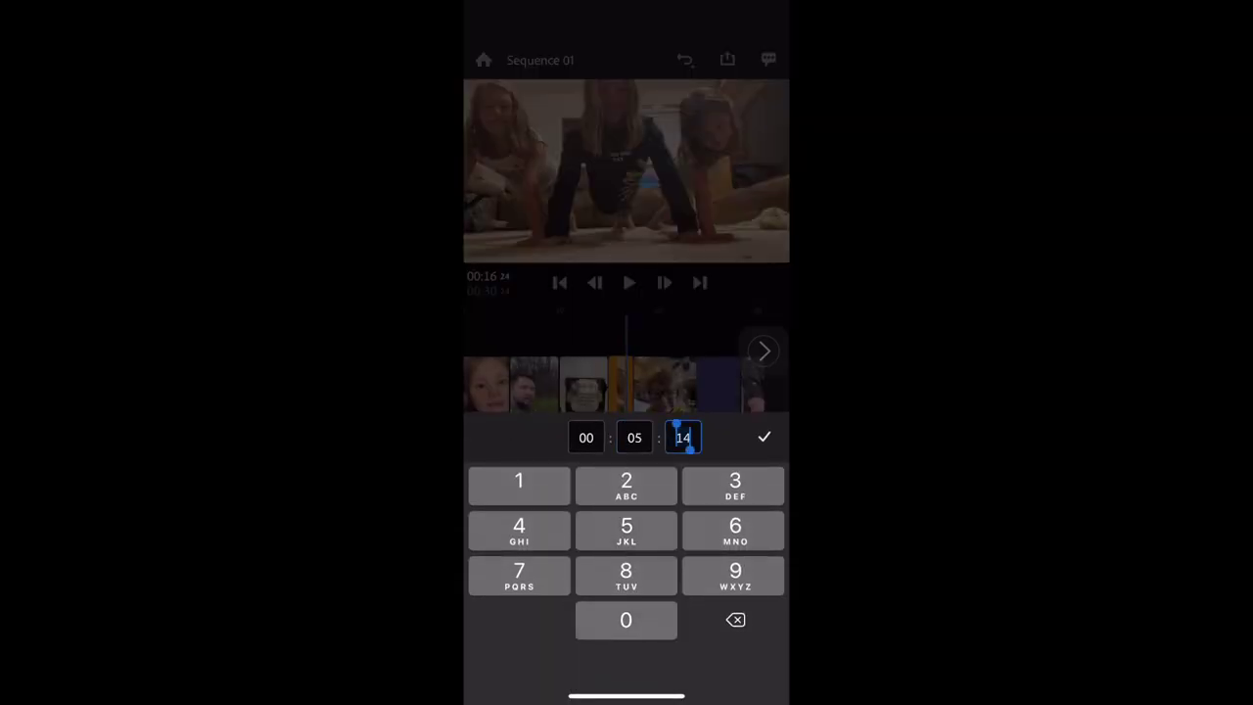
type("0")
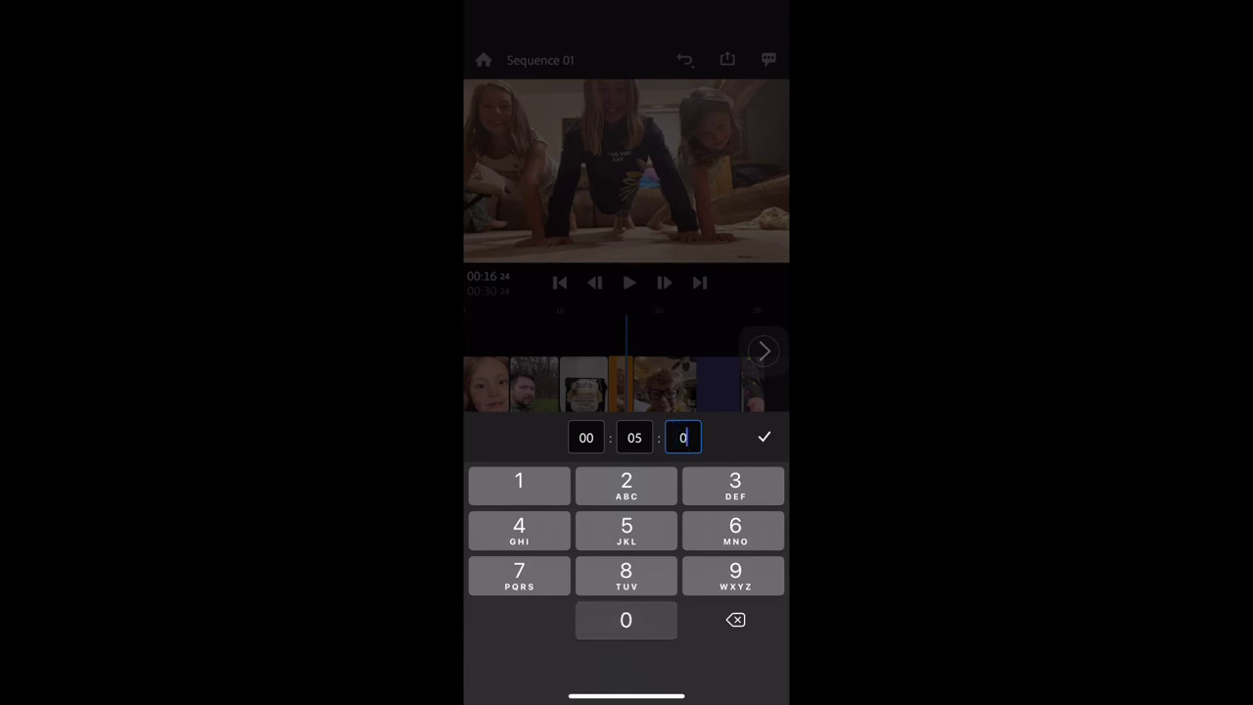
type("0")
left_click(763, 437)
Set the glasses-boy clip duration to 00:05:00.
left_click_drag(704, 411, 623, 411)
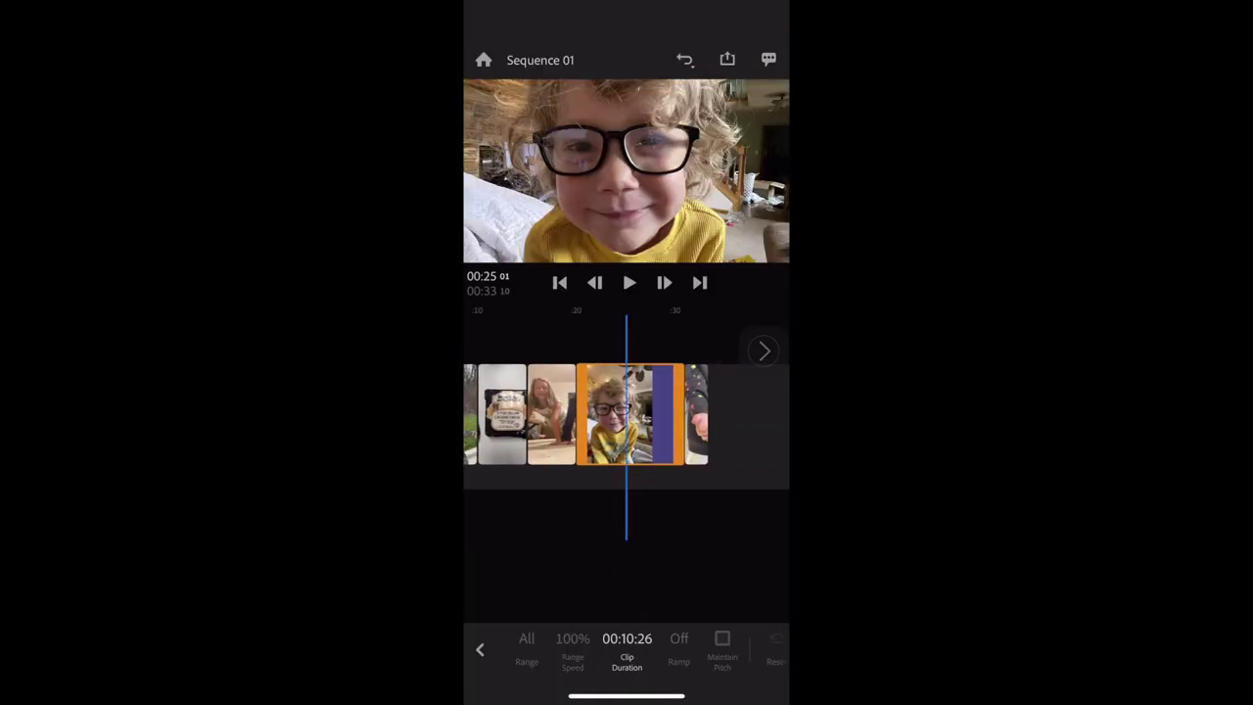
left_click(626, 646)
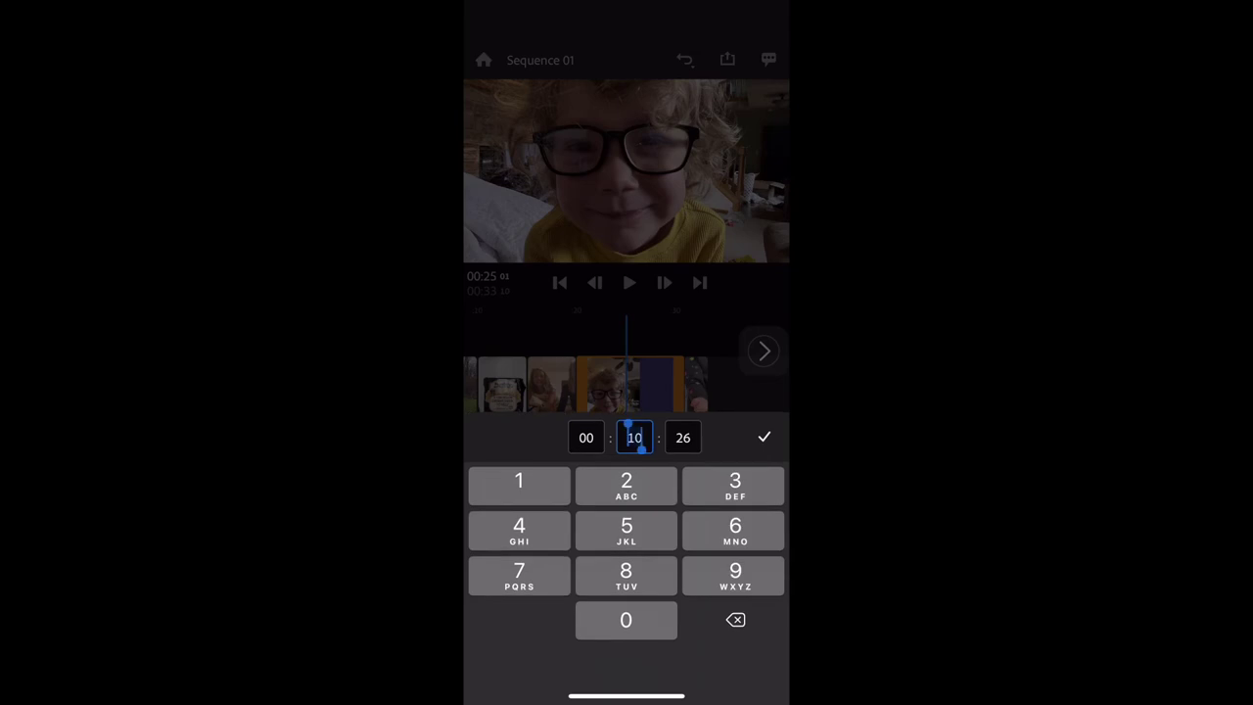
type("05:")
type("00")
left_click(764, 436)
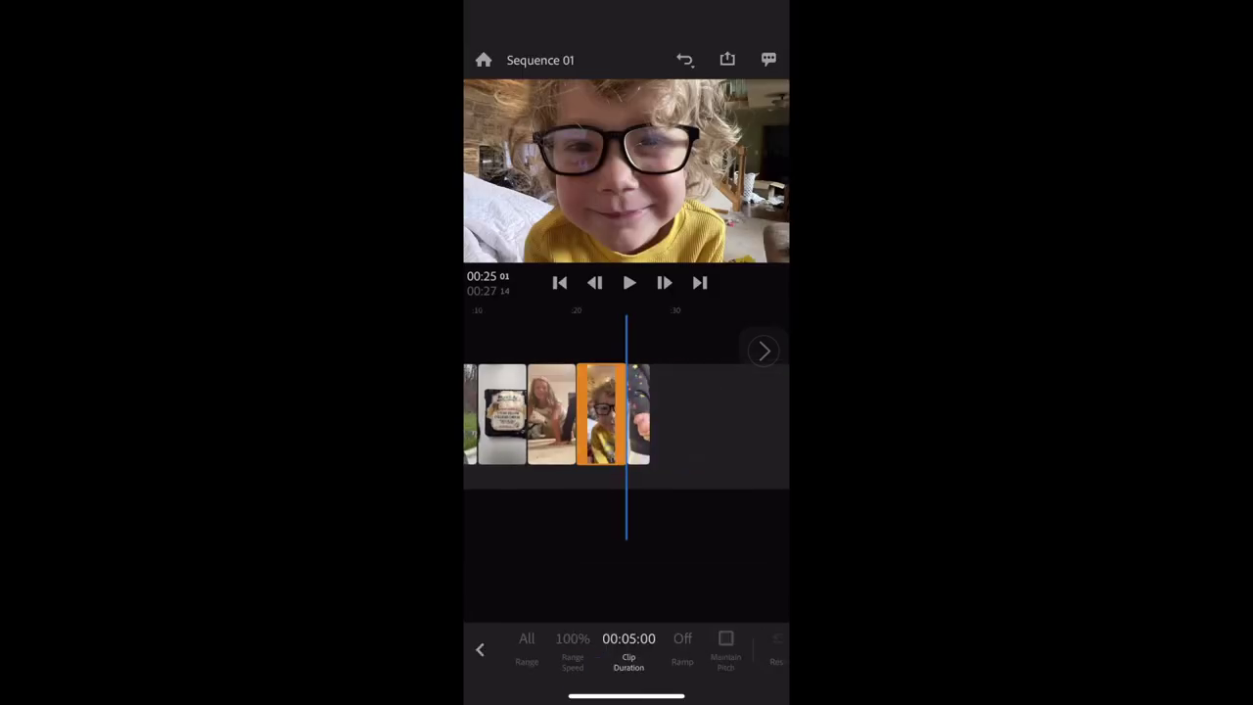
Set the frog-in-hands clip duration to 00:05:00, then scrub back toward earlier clips.
left_click(639, 414)
left_click(626, 646)
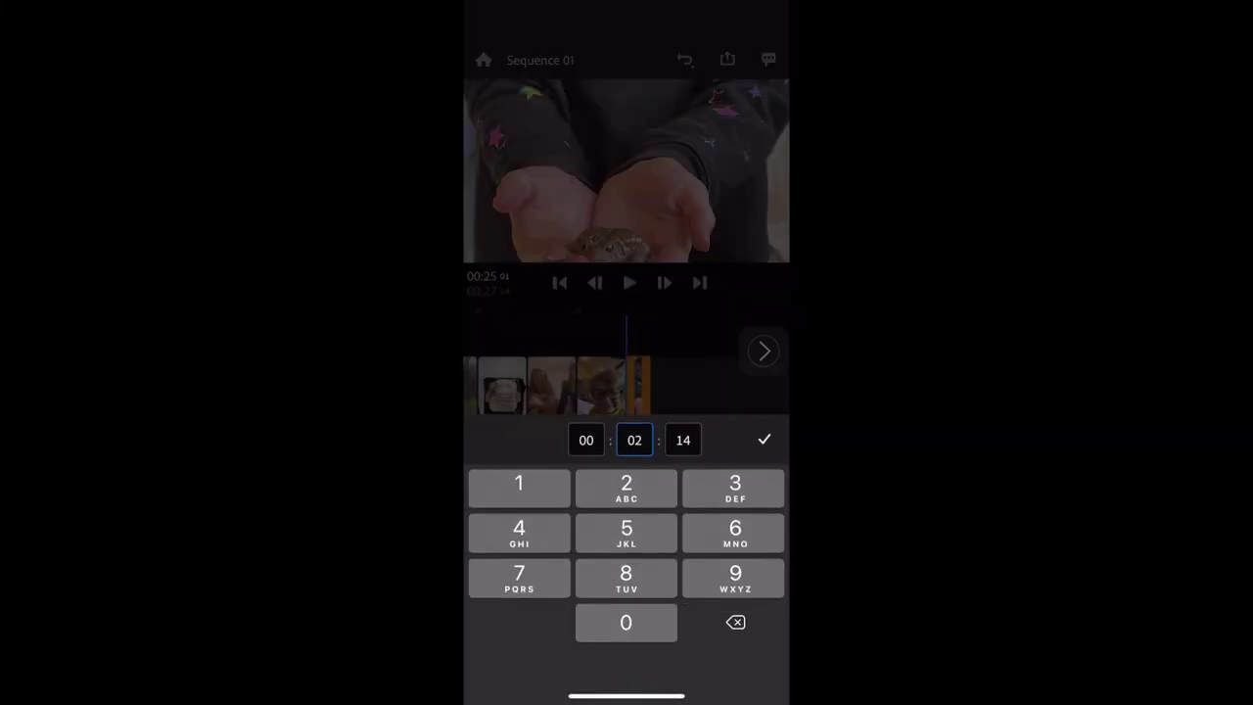
left_click(634, 437)
type("05:")
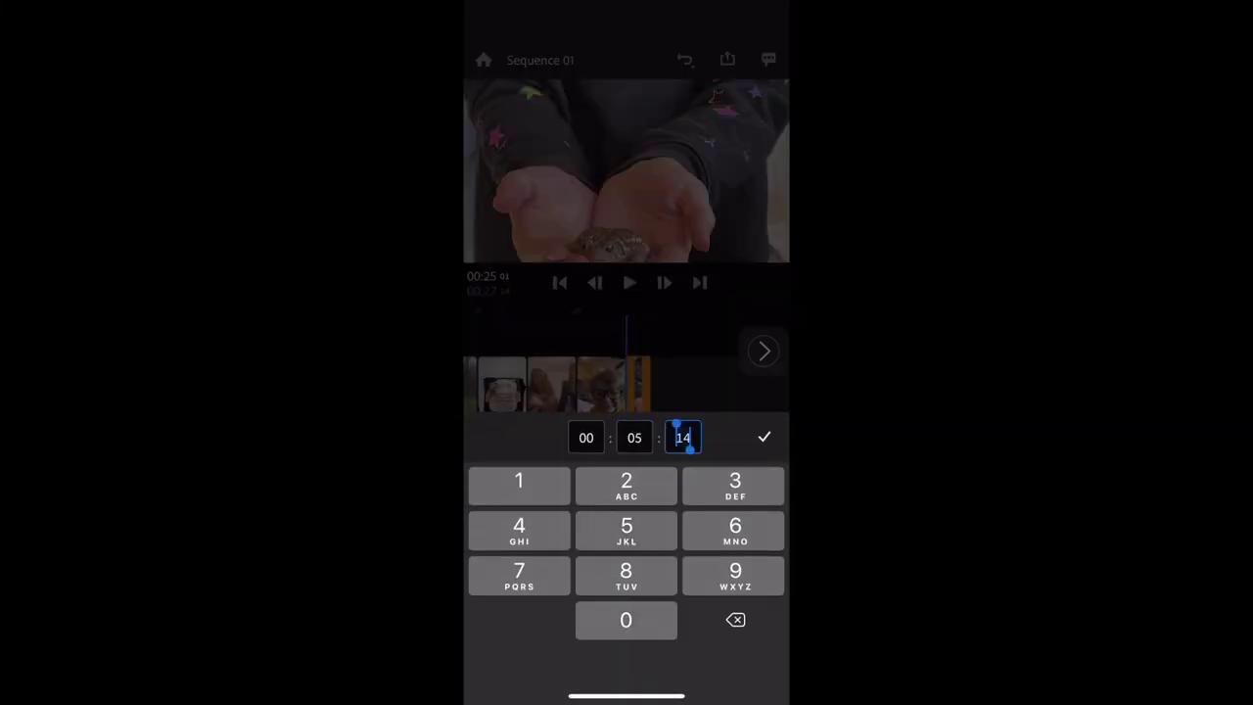
type("00")
left_click(763, 436)
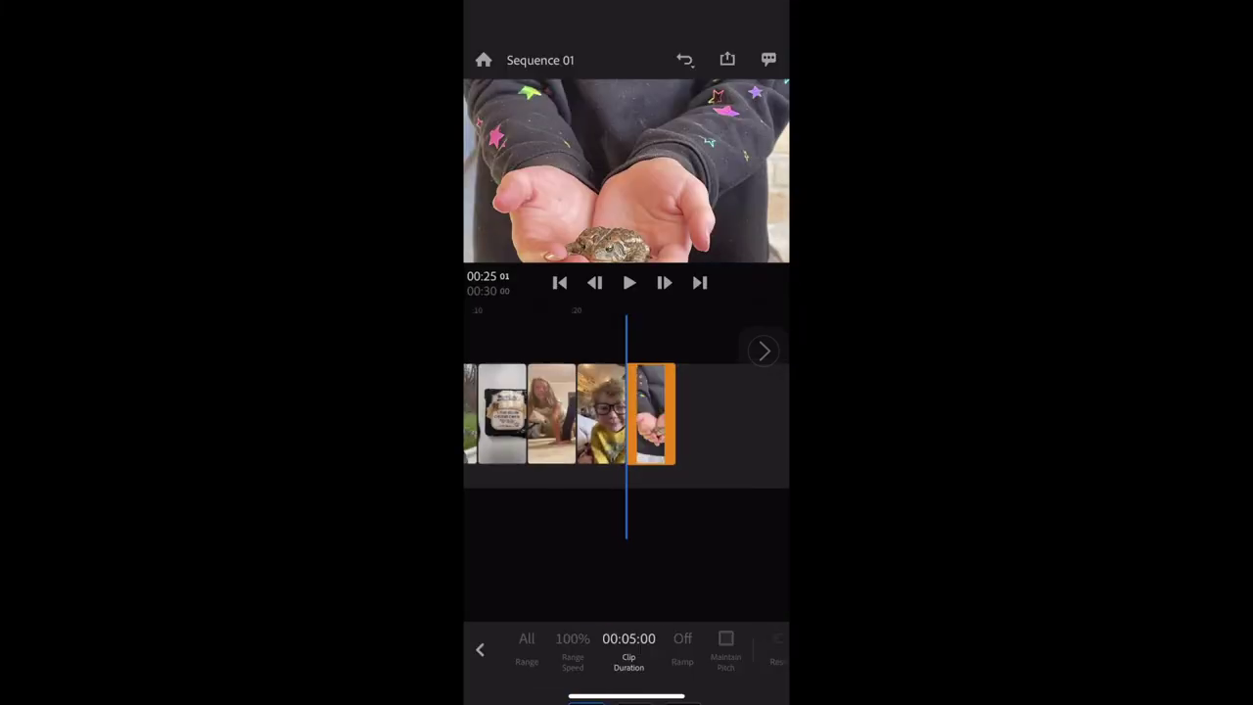
left_click_drag(587, 411, 665, 411)
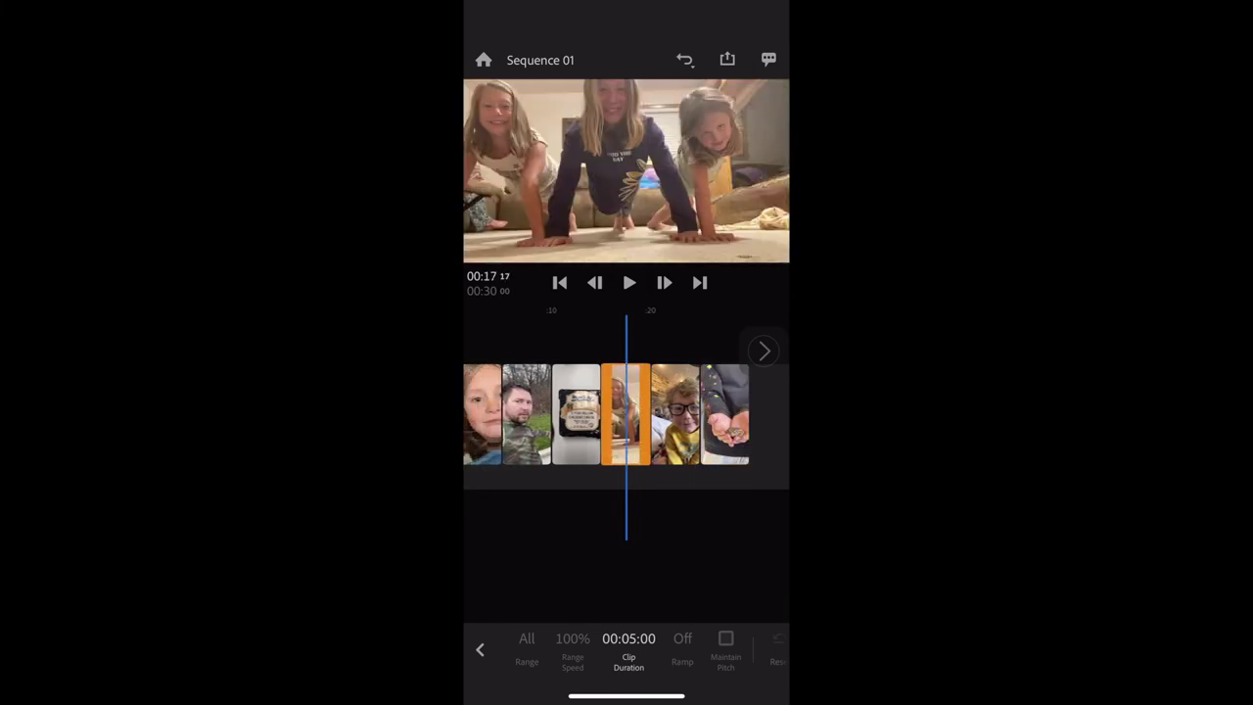
Scrub back to the start and onto the man-and-dog clip, accidentally stretching the sequence to 00:32:07.
mouse_move(568, 411)
left_mouse_down()
mouse_move(705, 412)
mouse_move(570, 411)
mouse_move(621, 411)
left_mouse_up()
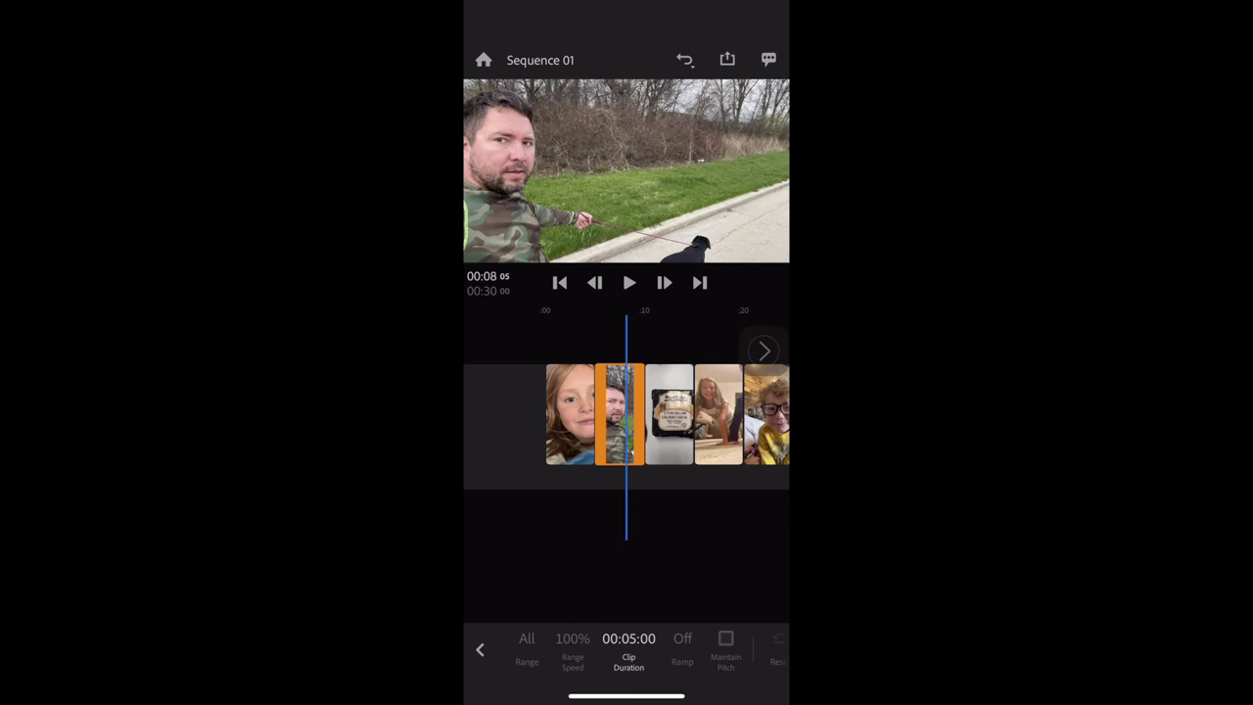
mouse_move(587, 411)
left_mouse_down()
mouse_move(646, 411)
mouse_move(554, 411)
left_mouse_up()
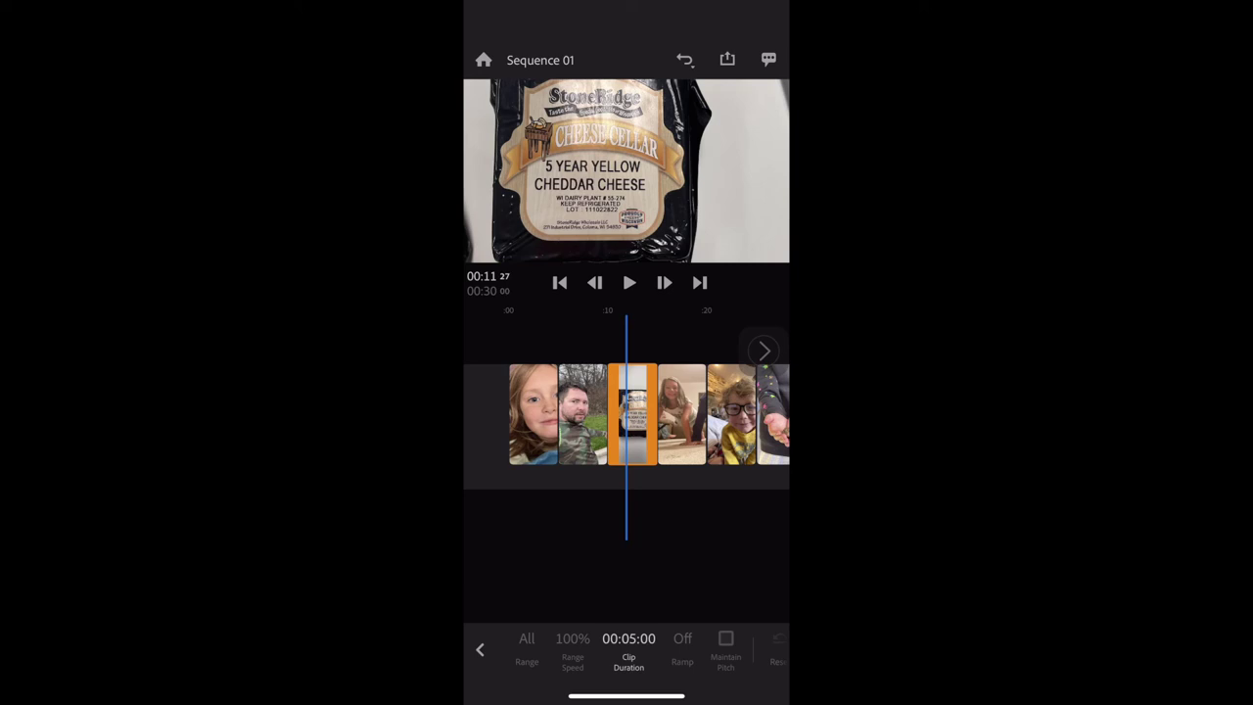
left_click_drag(587, 411, 672, 412)
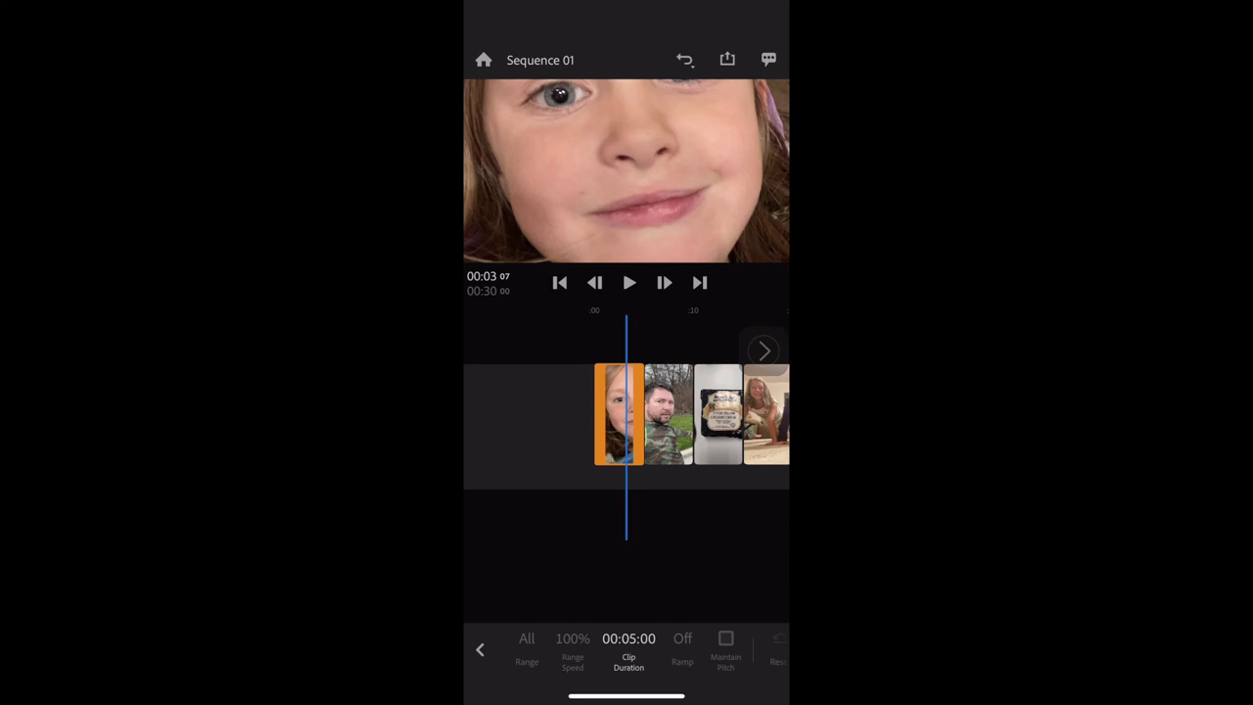
left_click_drag(666, 411, 638, 411)
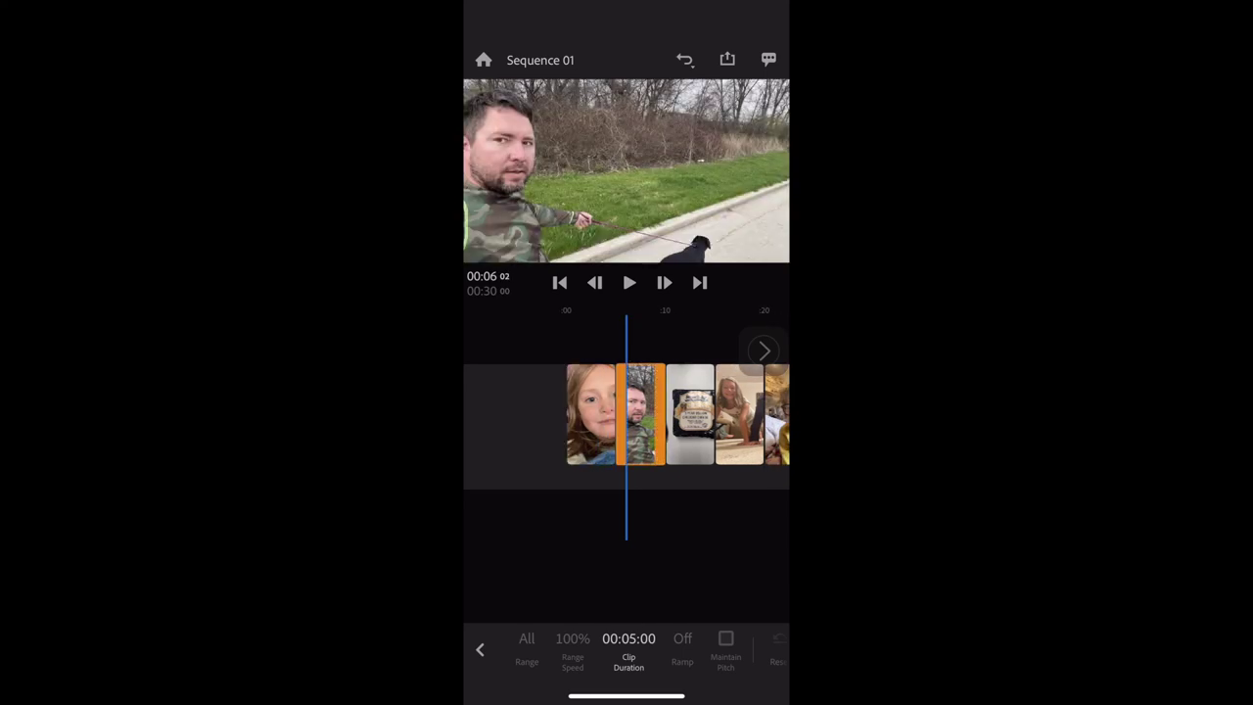
mouse_move(646, 411)
left_mouse_down()
mouse_move(685, 411)
mouse_move(614, 411)
mouse_move(665, 413)
left_mouse_up()
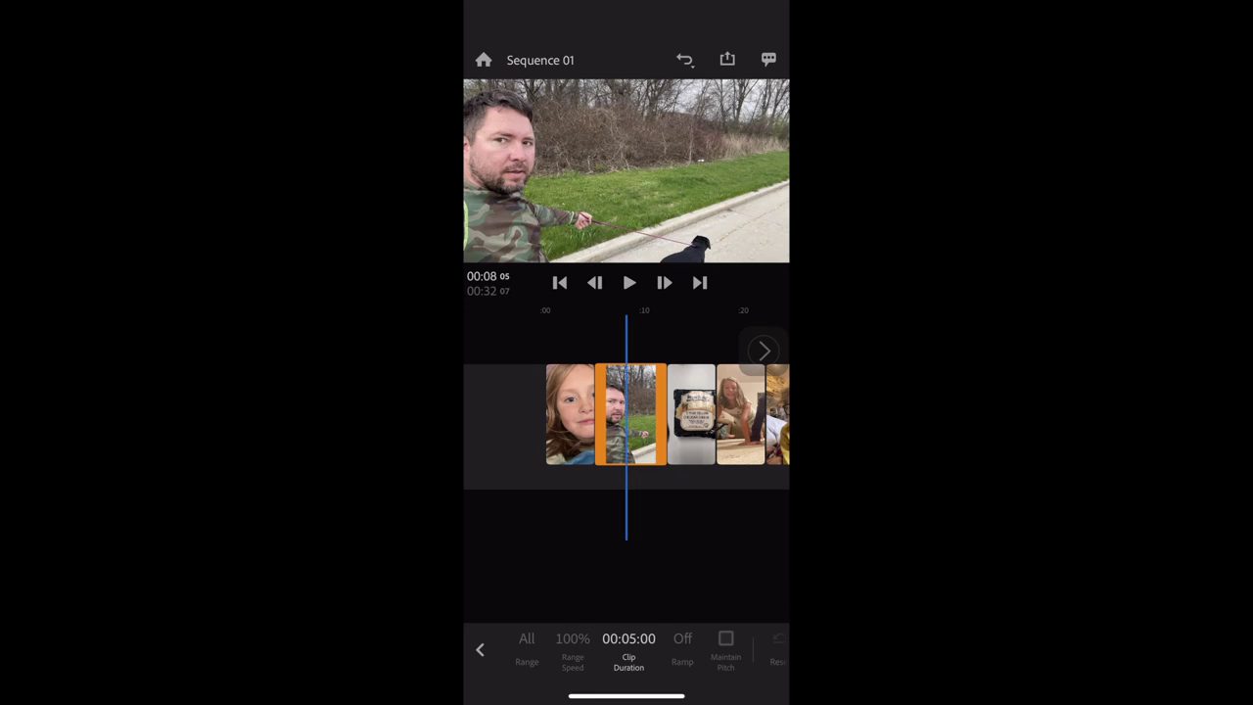
Reset the man-and-dog clip's duration to 00:05:00, bringing the sequence to 00:30:00.
left_click(479, 649)
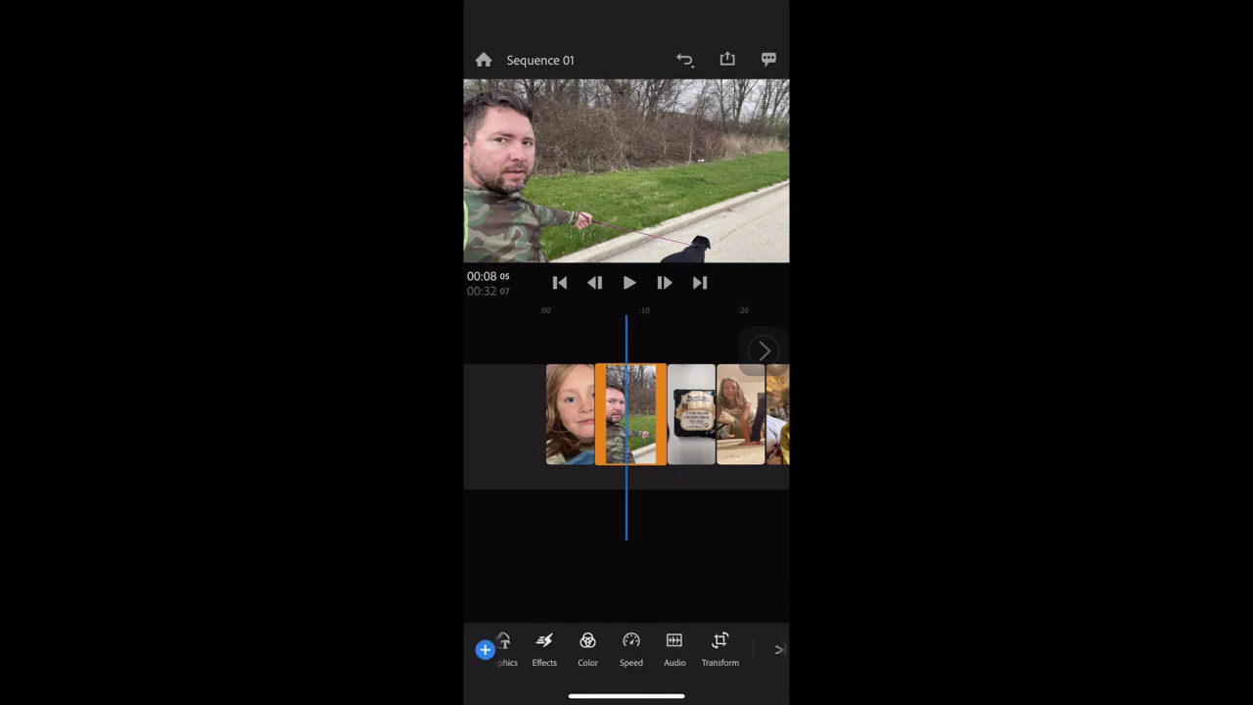
left_click(630, 646)
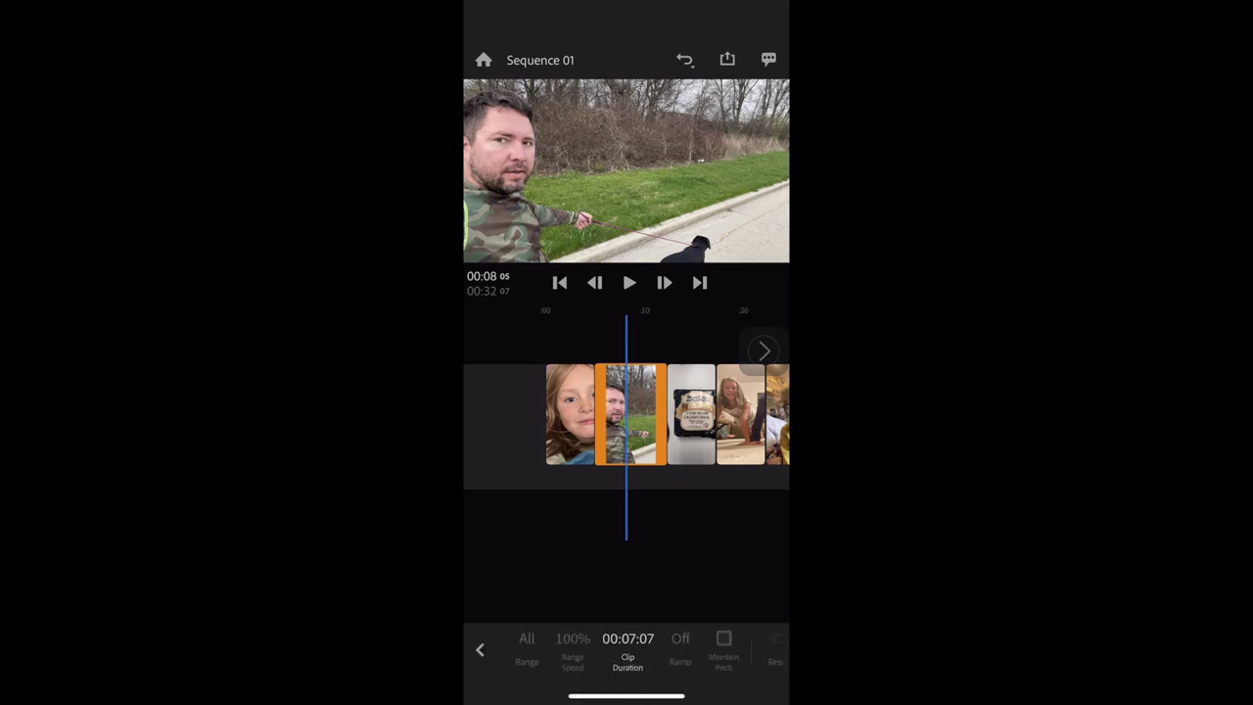
left_click(627, 646)
type("0")
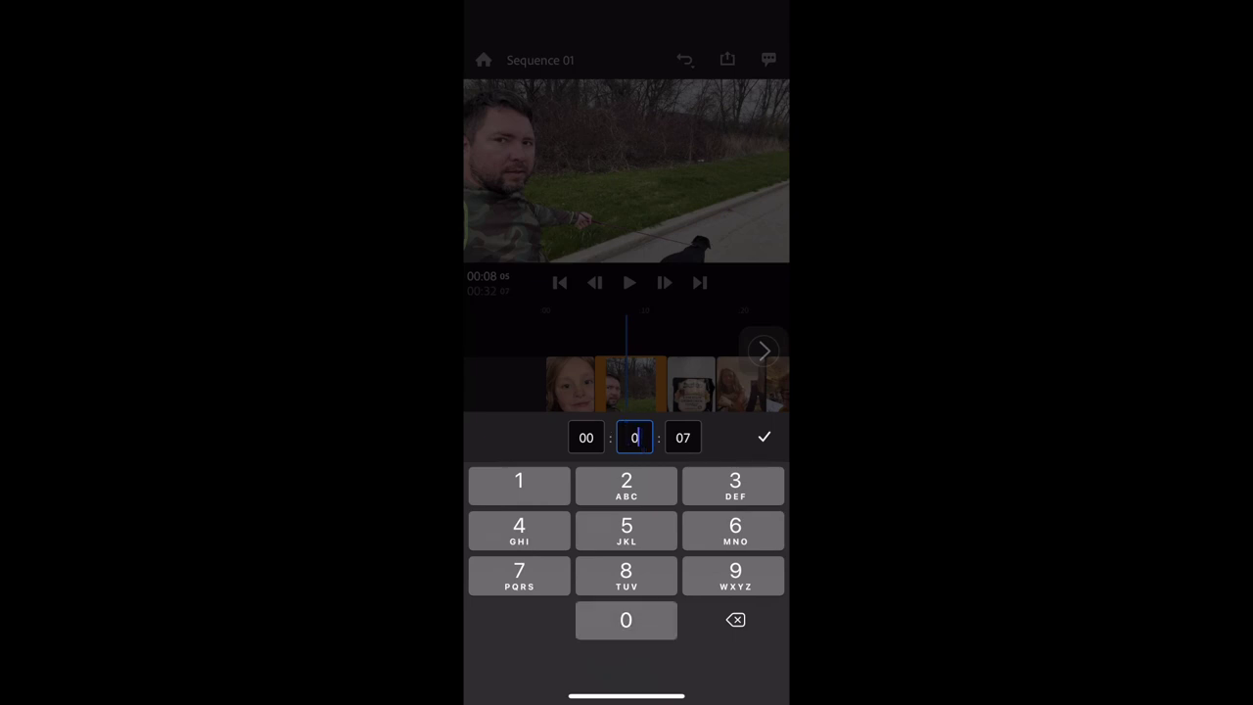
type("5:0")
type("0")
left_click(763, 436)
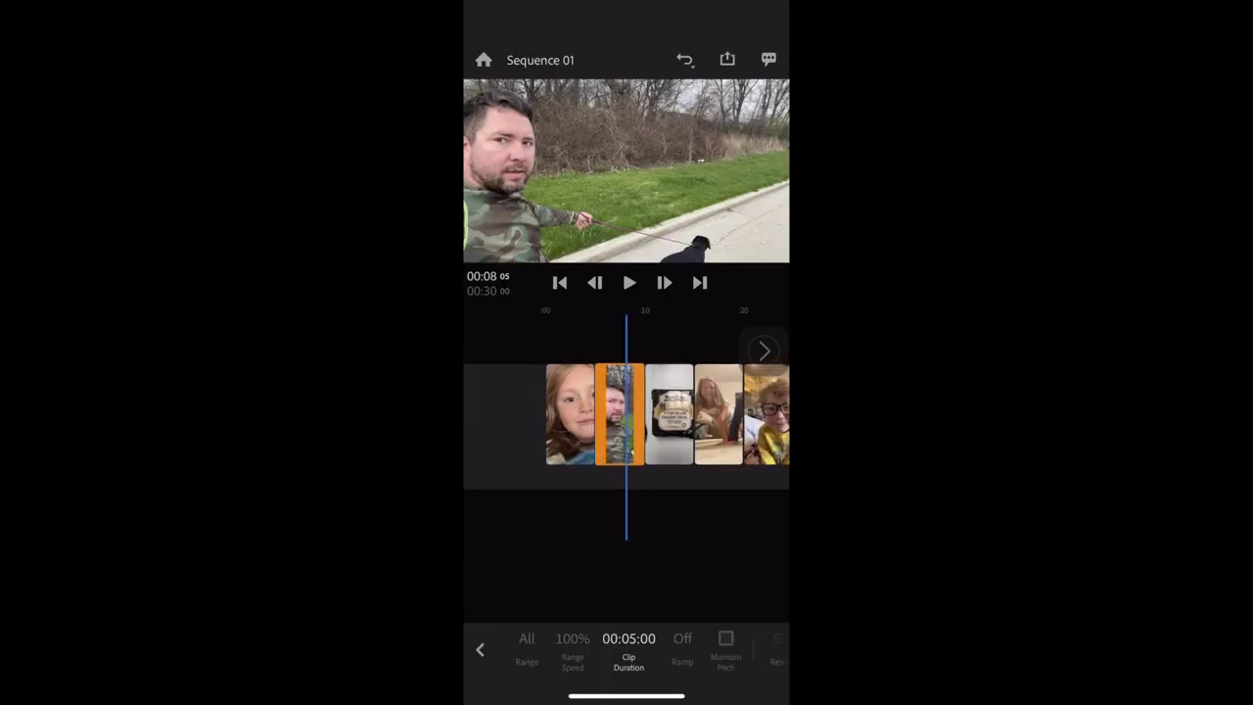